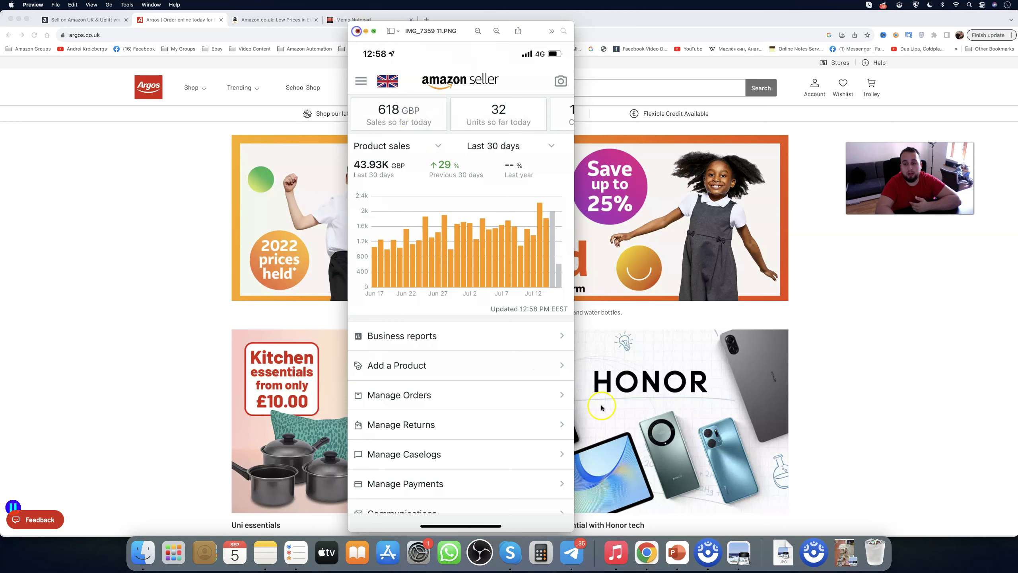
Step: Close the sales screenshot, view the 4 Basic Steps slide, then bring Chrome forward
left_click(359, 32)
left_click(674, 554)
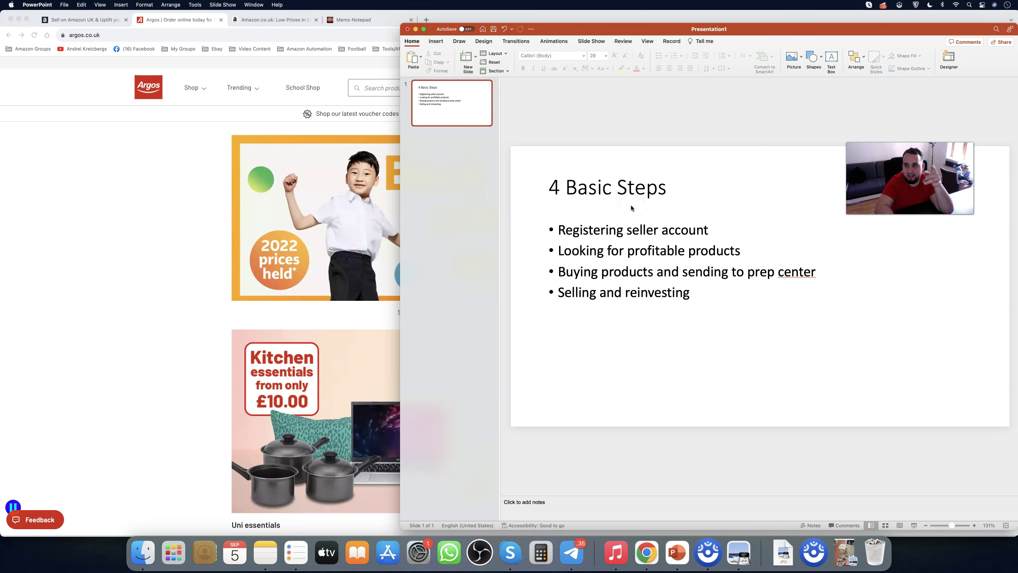
left_click(167, 185)
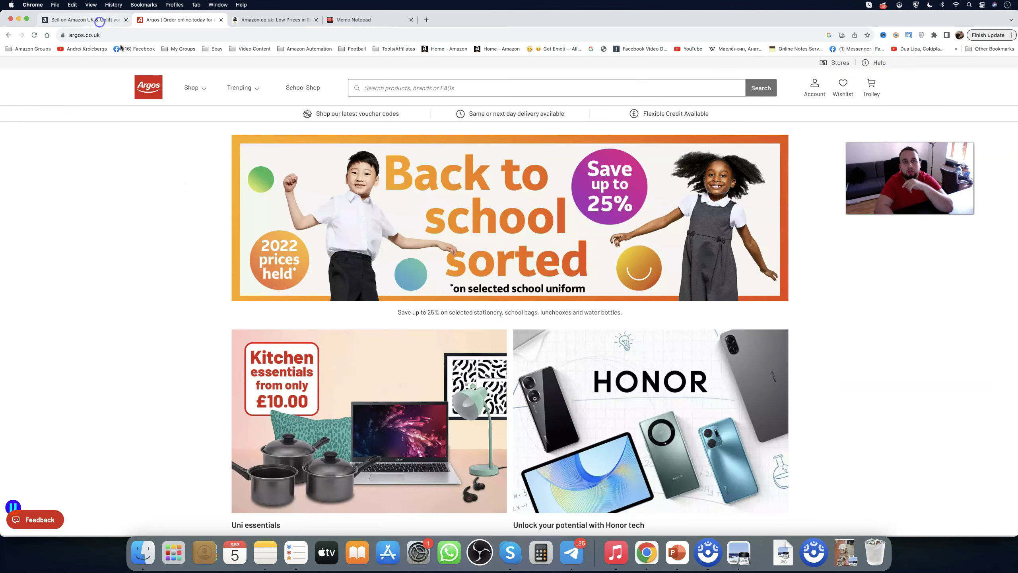
Step: Switch to the Sell on Amazon UK tab about becoming an Amazon seller
left_click(88, 19)
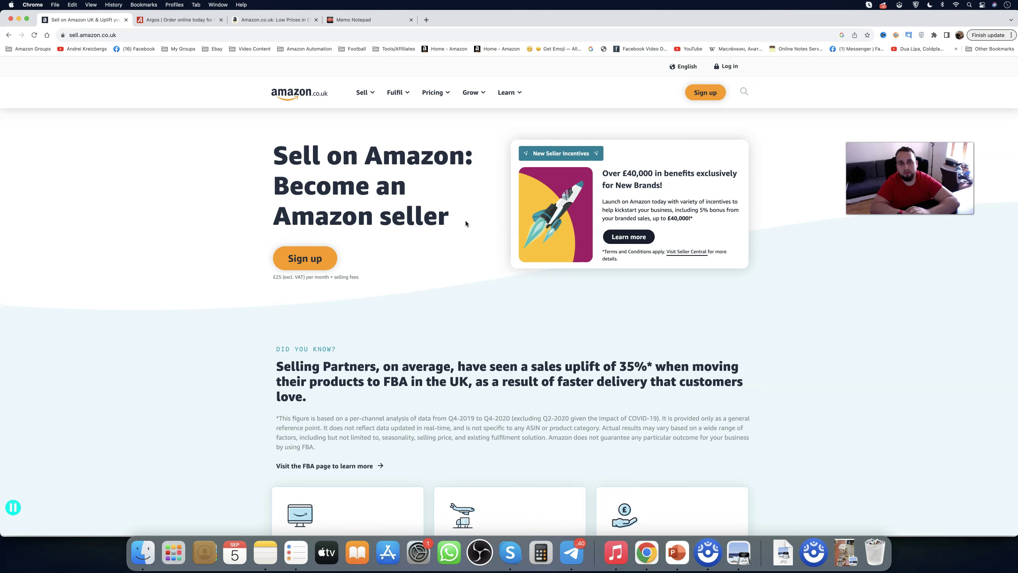
Step: Bring the 4 Basic Steps PowerPoint slide in front of Chrome
left_click(675, 552)
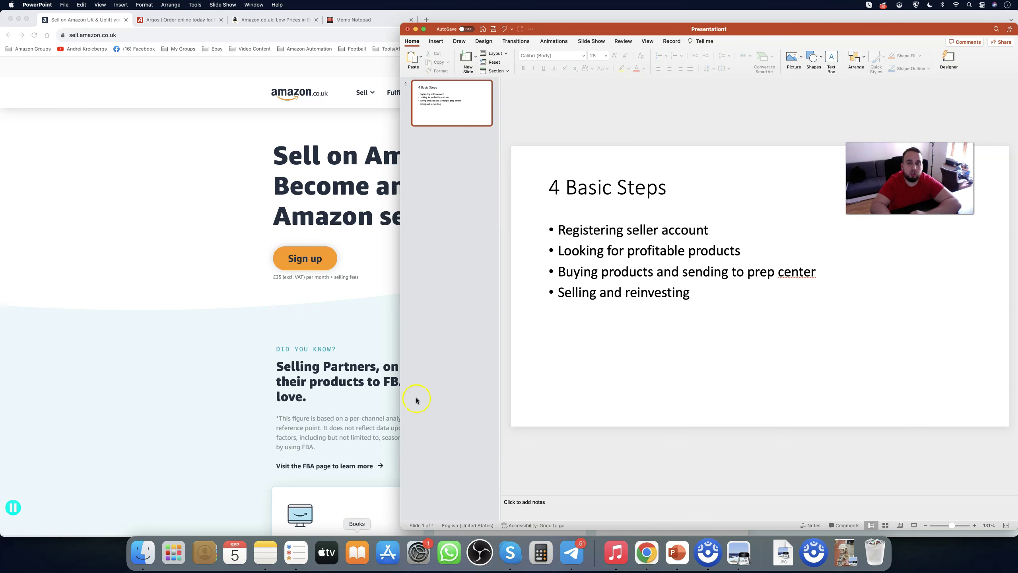
Step: Bring Chrome forward and switch to the Argos homepage tab
left_click(255, 190)
left_click(201, 22)
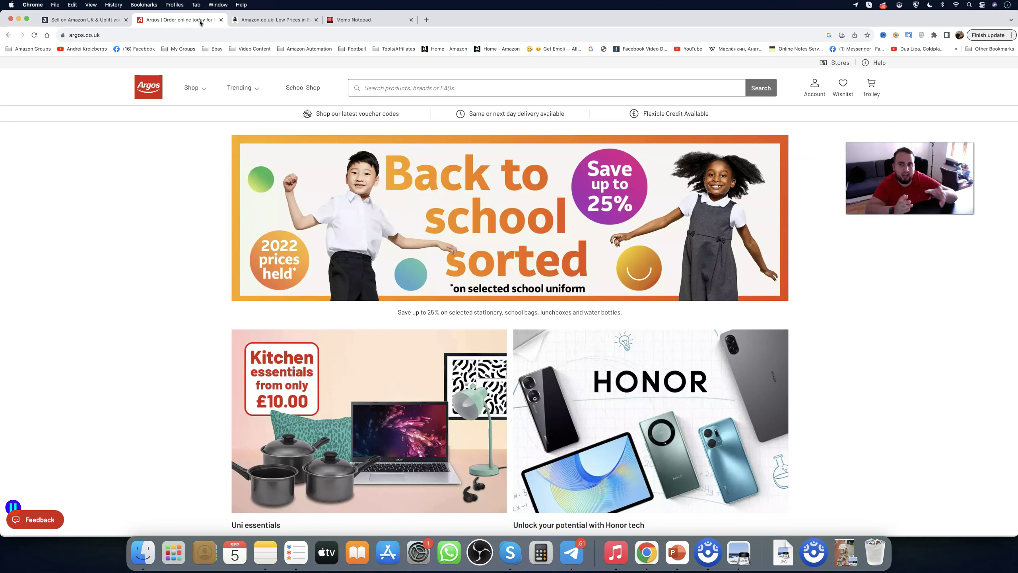
Step: Close Argos's Trending dropdown and show the Shop menu's Toys subcategories
left_click(218, 88)
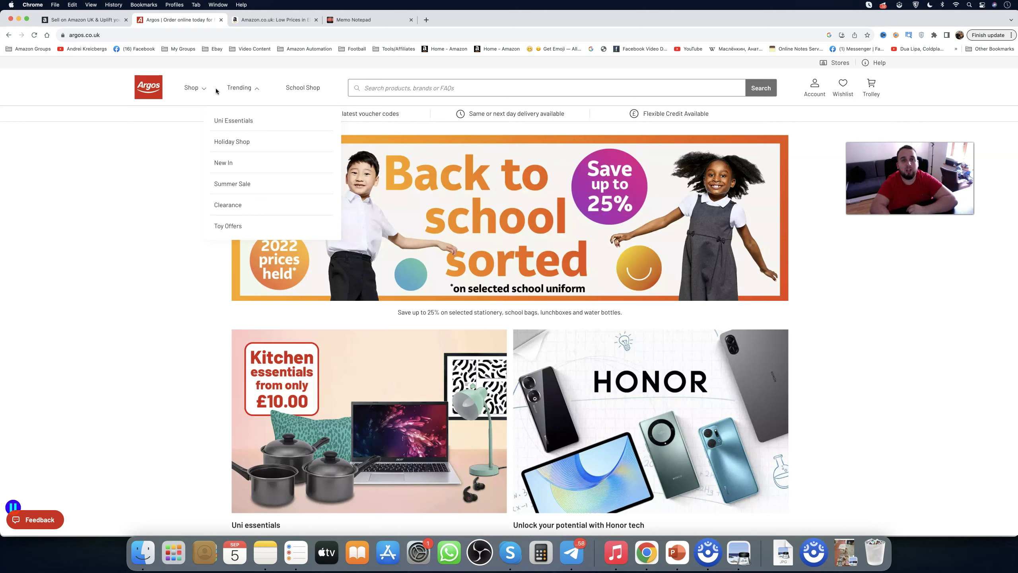
left_click(242, 91)
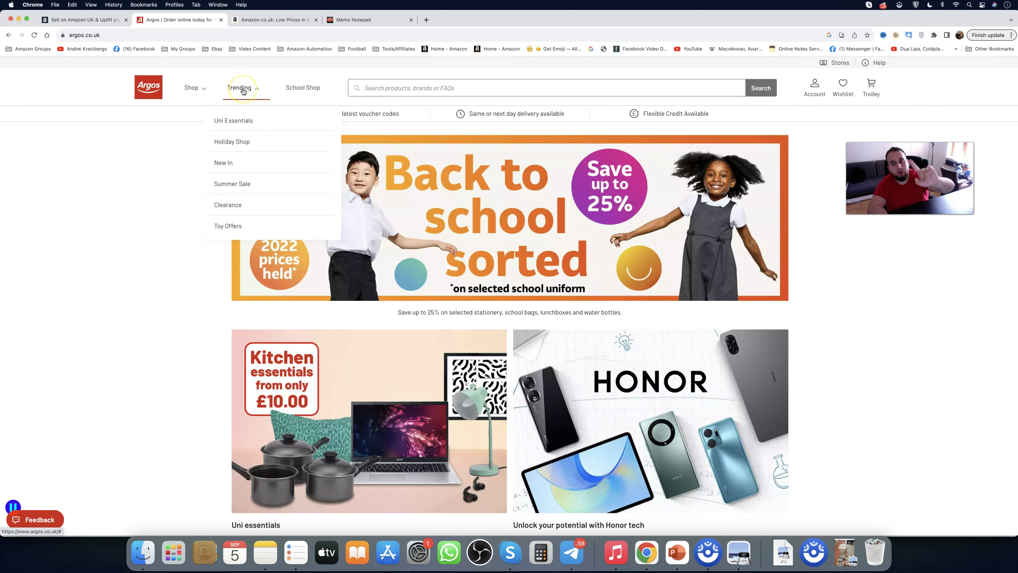
left_click(193, 87)
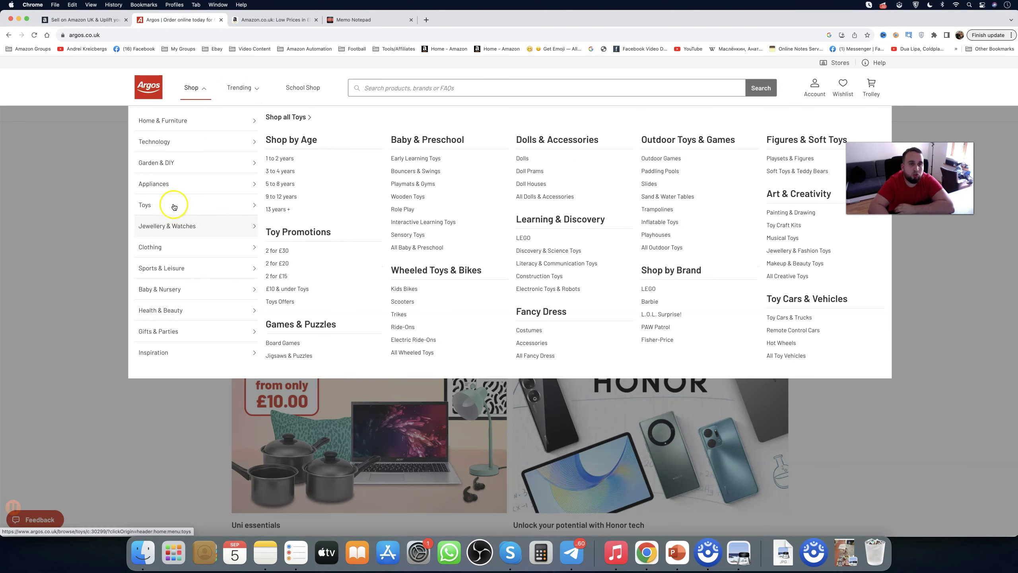
mouse_move(196, 204)
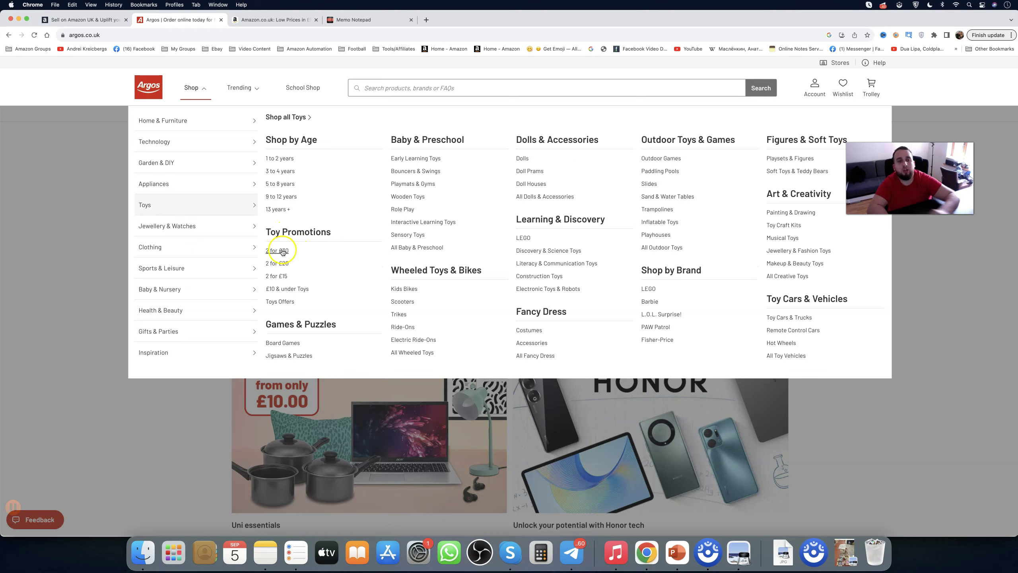
Step: Open '2 for £30' and 'Toys Offers' in new tabs, then view the 2 for £30 listing
left_click(278, 254, "super")
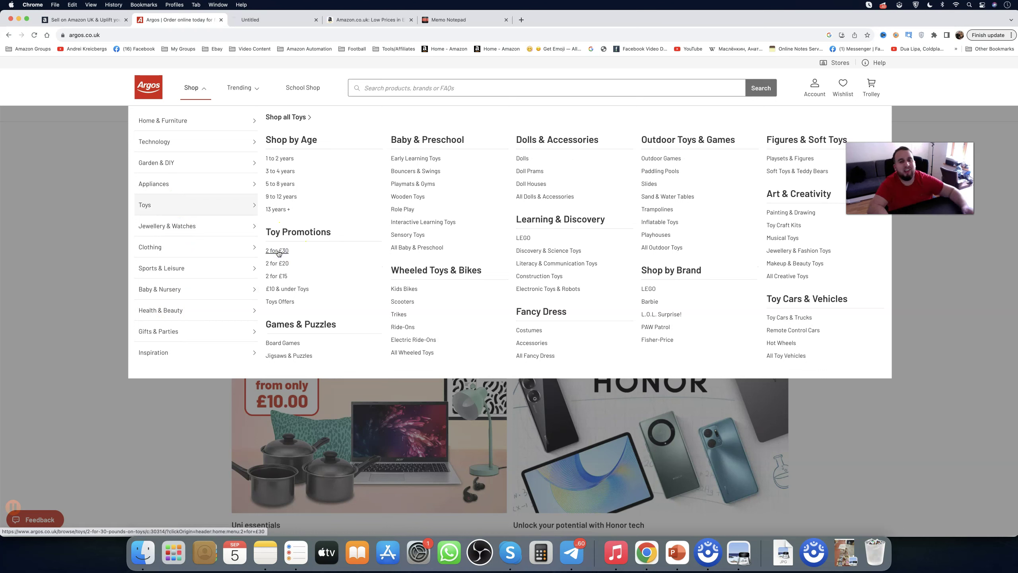
left_click(285, 302, "super")
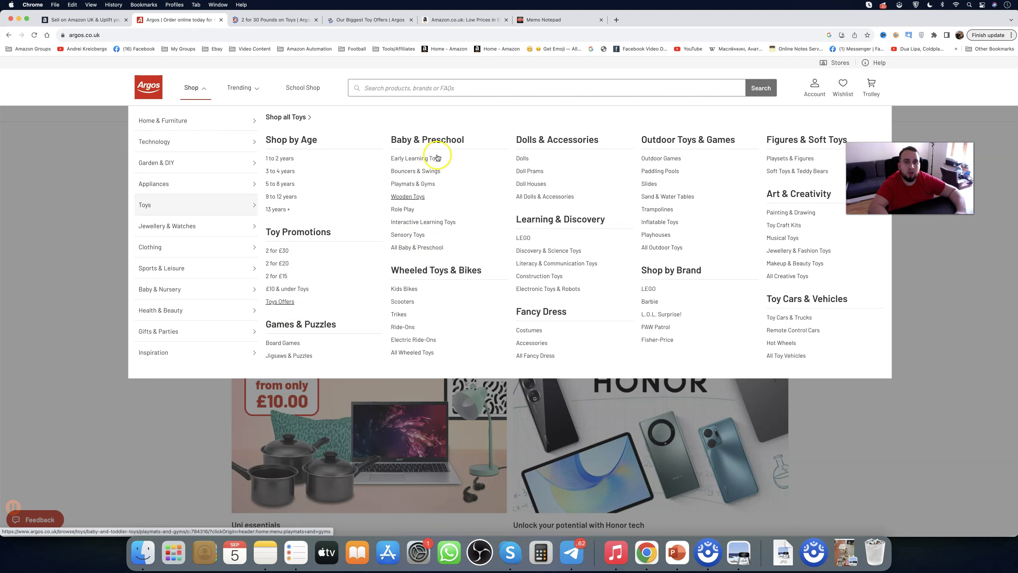
left_click(245, 20)
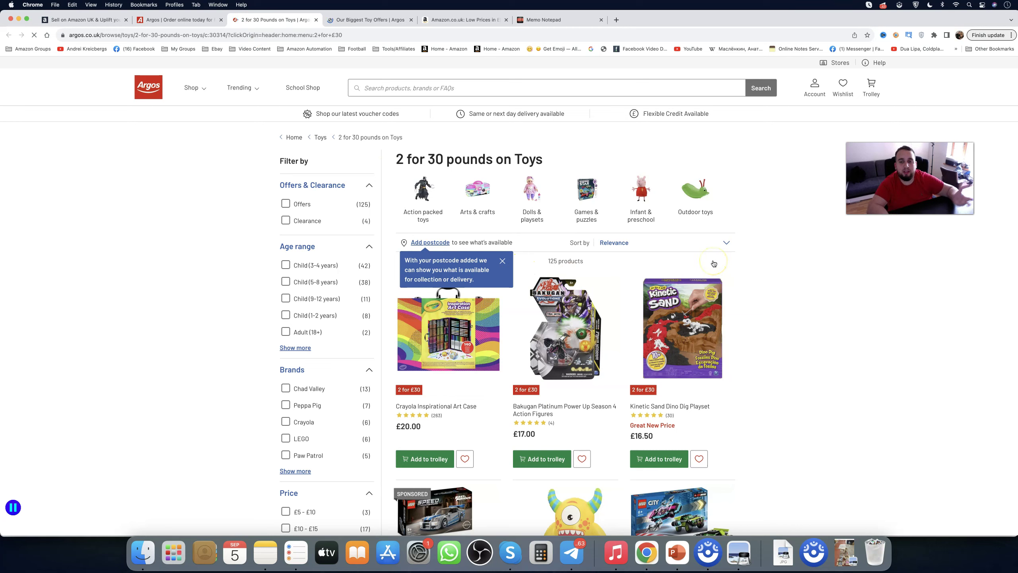
scroll(501, 225, "down", 1)
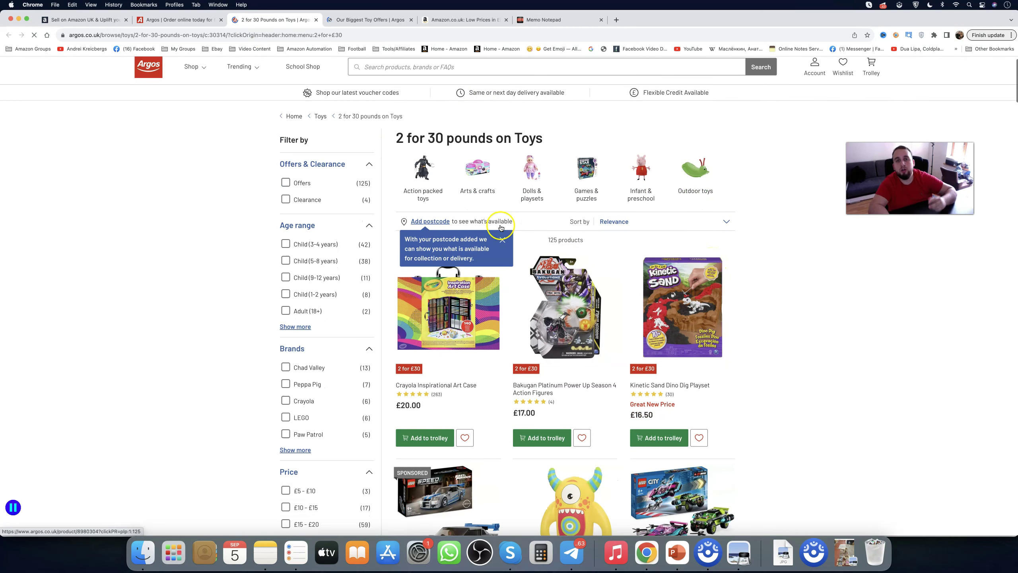
scroll(490, 278, "down", 3)
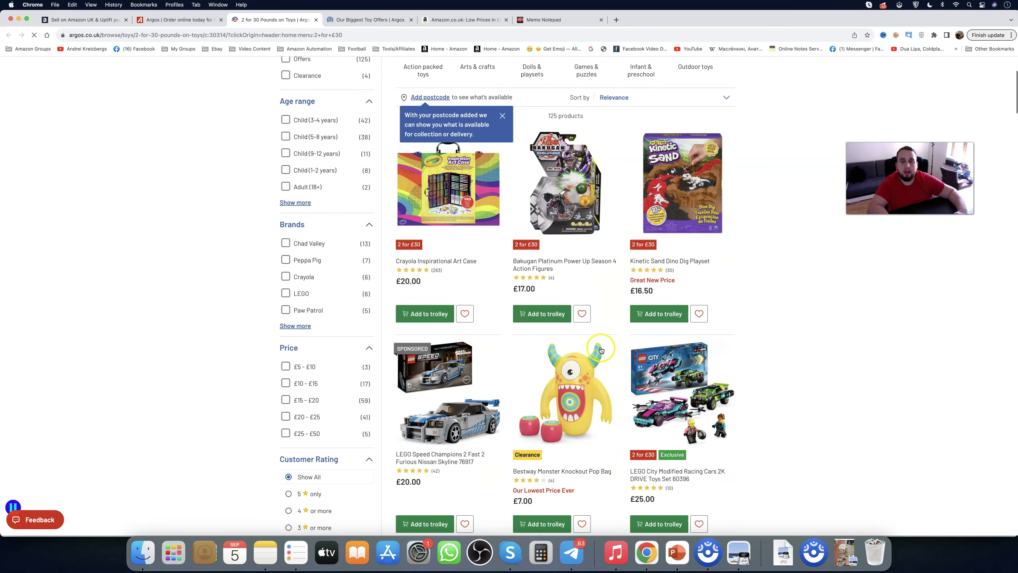
scroll(583, 243, "down", 4)
Step: Open the Bestway Pop Bag, Peppa Pig combo and PAW Patrol guitar in new tabs
left_click(583, 243, "super")
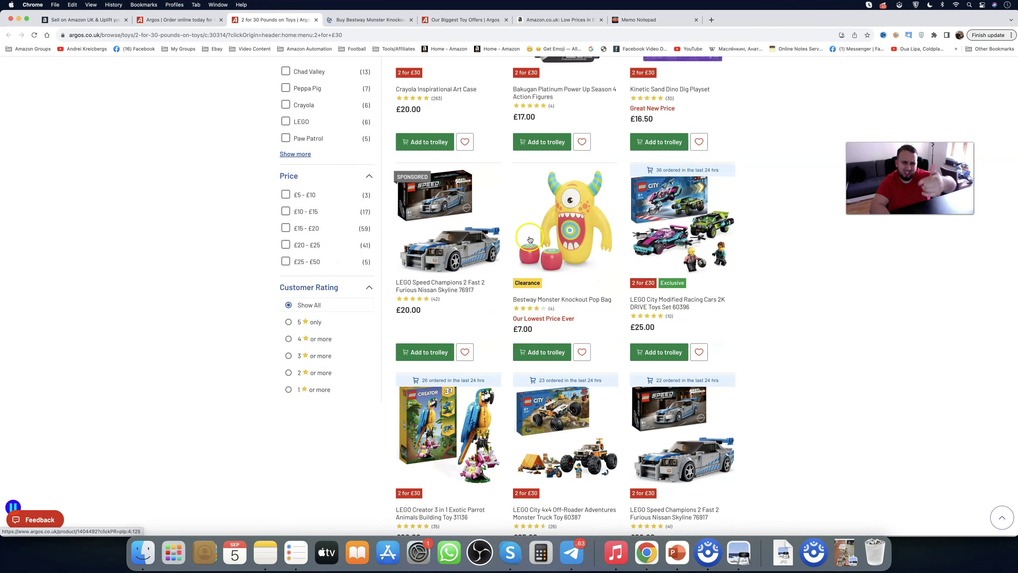
scroll(530, 240, "down", 3)
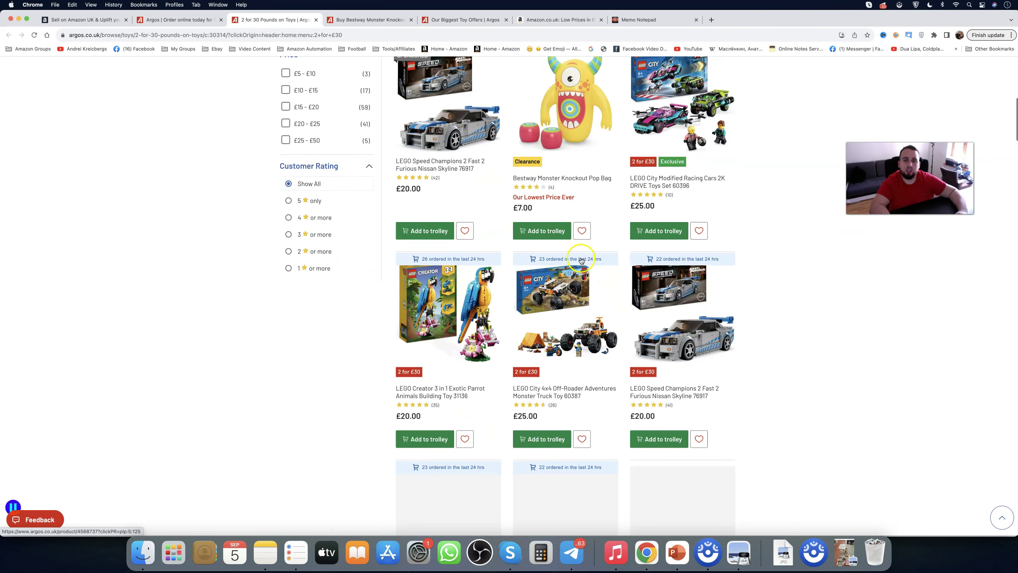
scroll(578, 152, "down", 2)
scroll(487, 278, "down", 1)
scroll(475, 332, "down", 2)
scroll(570, 358, "down", 2)
scroll(683, 271, "down", 2)
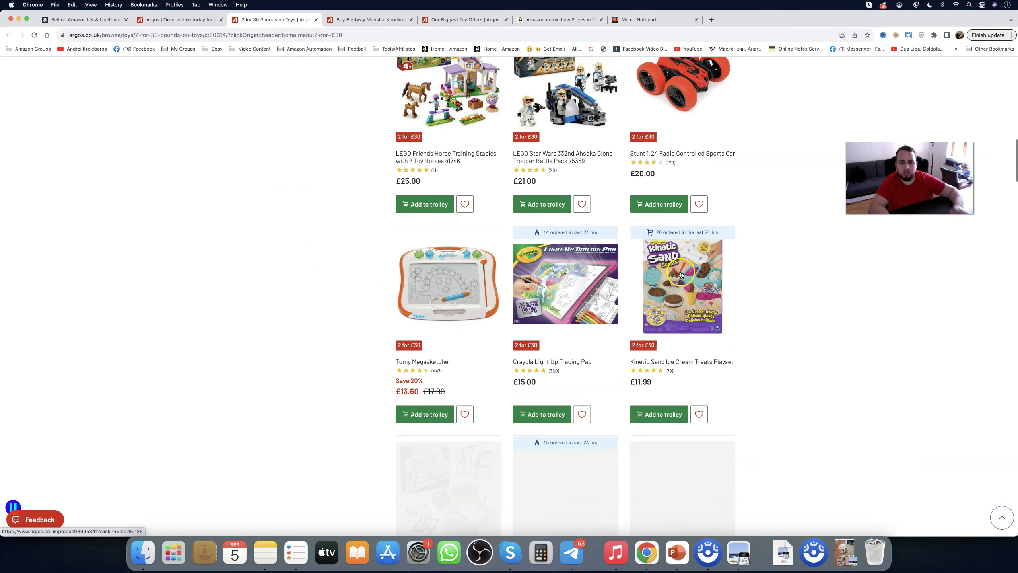
scroll(681, 275, "down", 1)
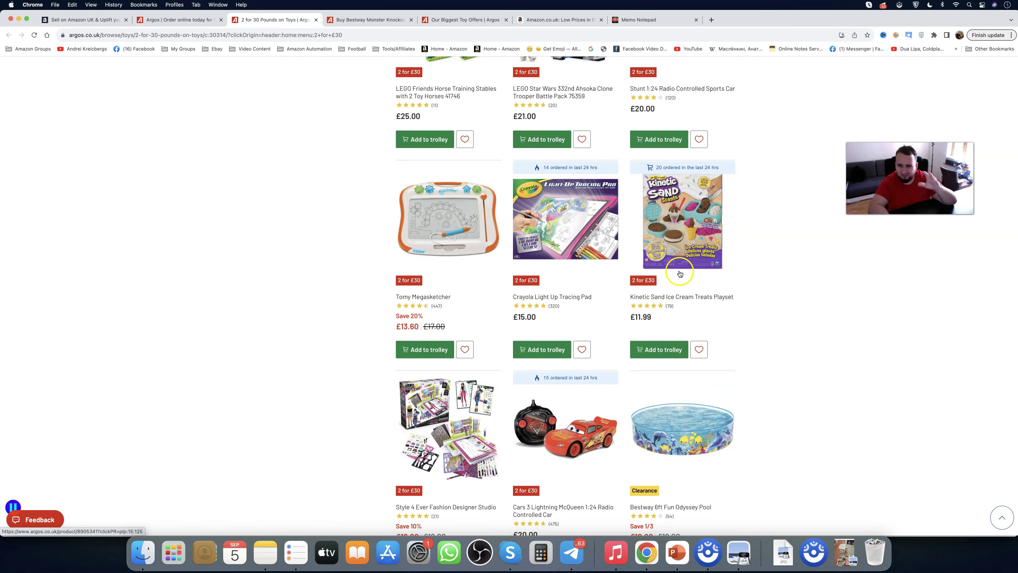
scroll(681, 275, "down", 3)
scroll(622, 316, "down", 1)
left_click(567, 311, "super")
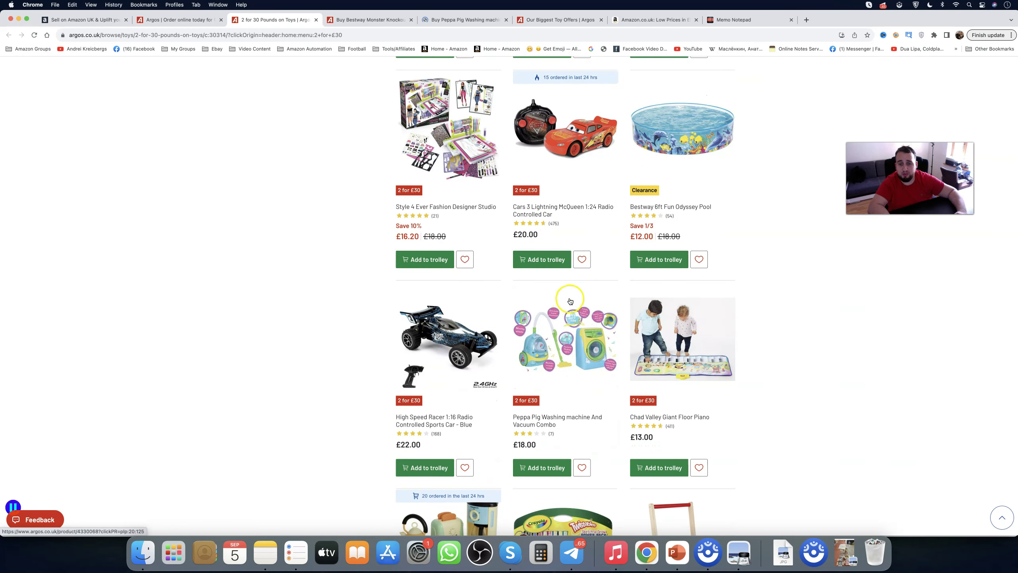
scroll(571, 301, "down", 1)
scroll(561, 314, "down", 1)
scroll(554, 324, "down", 2)
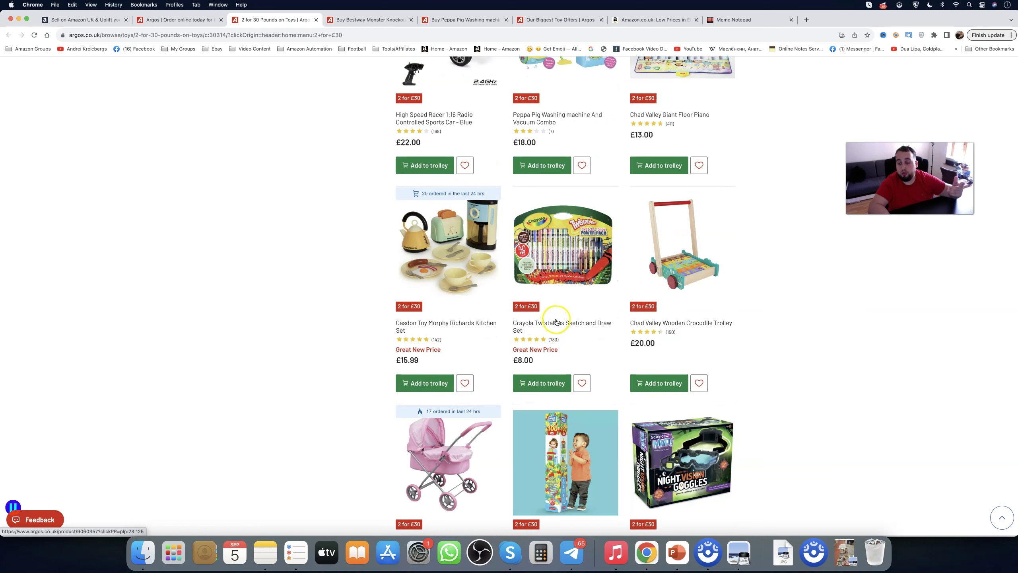
scroll(556, 325, "down", 2)
scroll(542, 315, "down", 1)
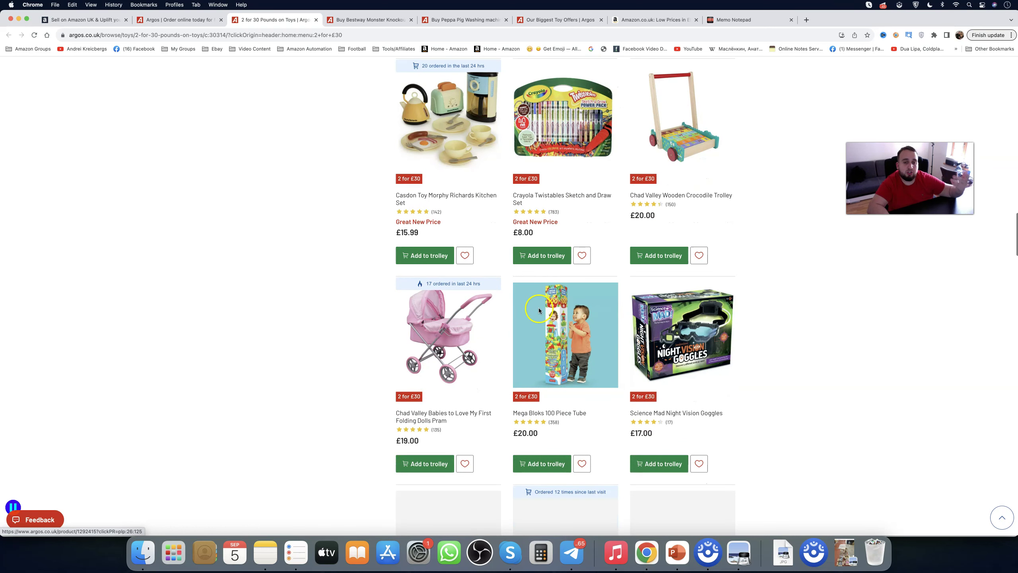
scroll(540, 310, "down", 5)
scroll(531, 309, "down", 1)
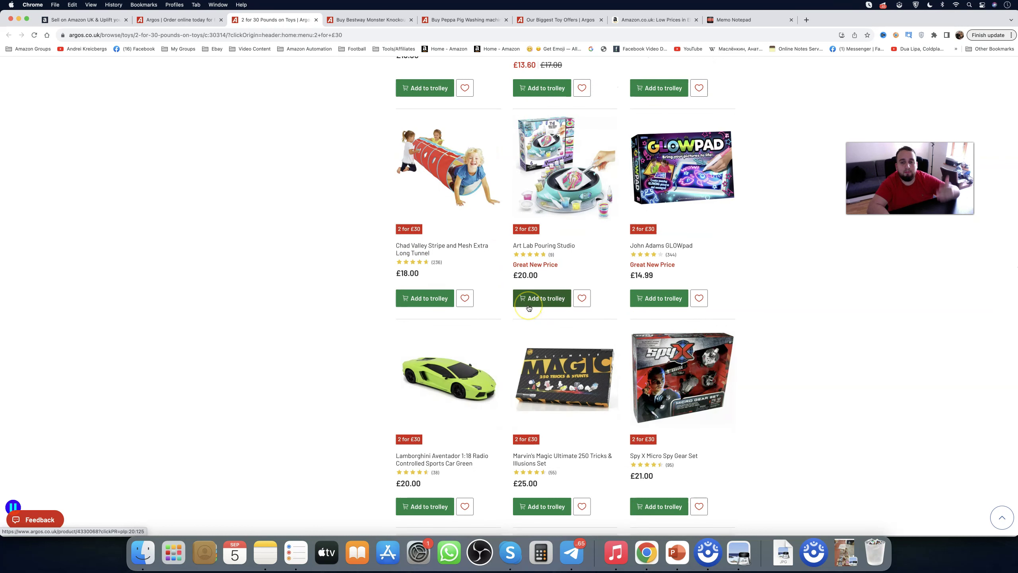
scroll(528, 307, "down", 4)
scroll(525, 310, "down", 2)
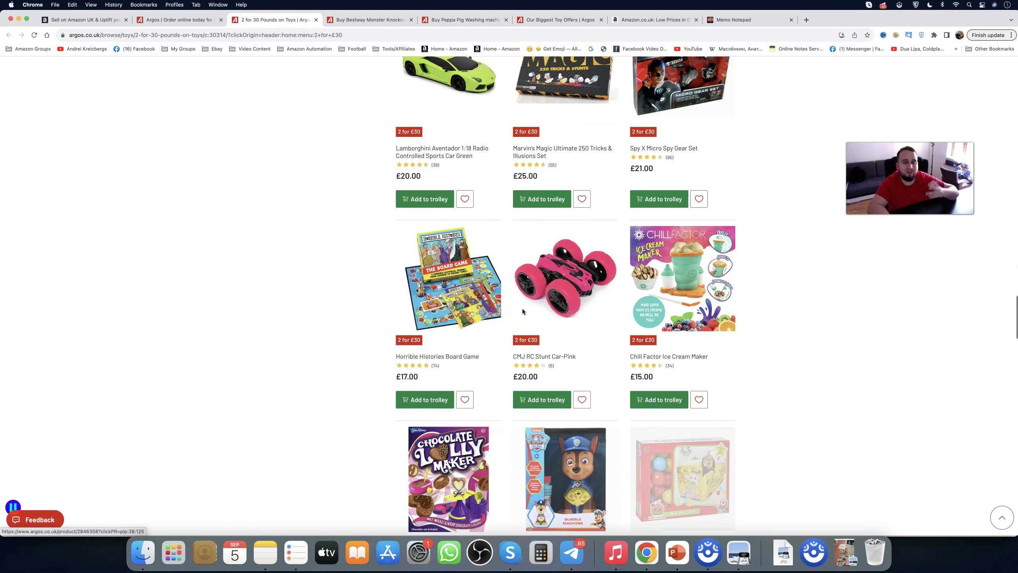
scroll(523, 312, "down", 2)
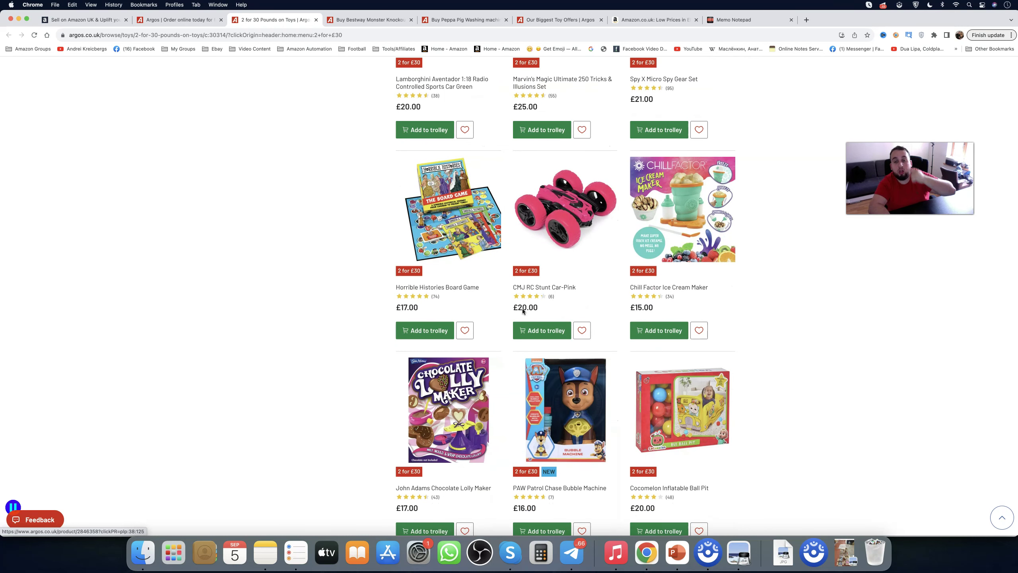
scroll(523, 311, "down", 1)
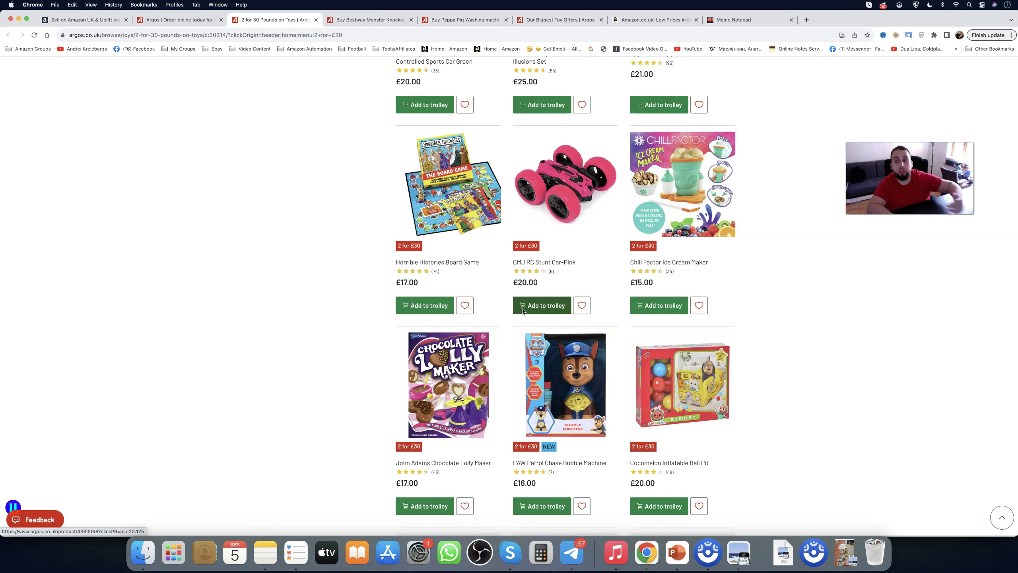
left_click(527, 318)
scroll(527, 319, "down", 5)
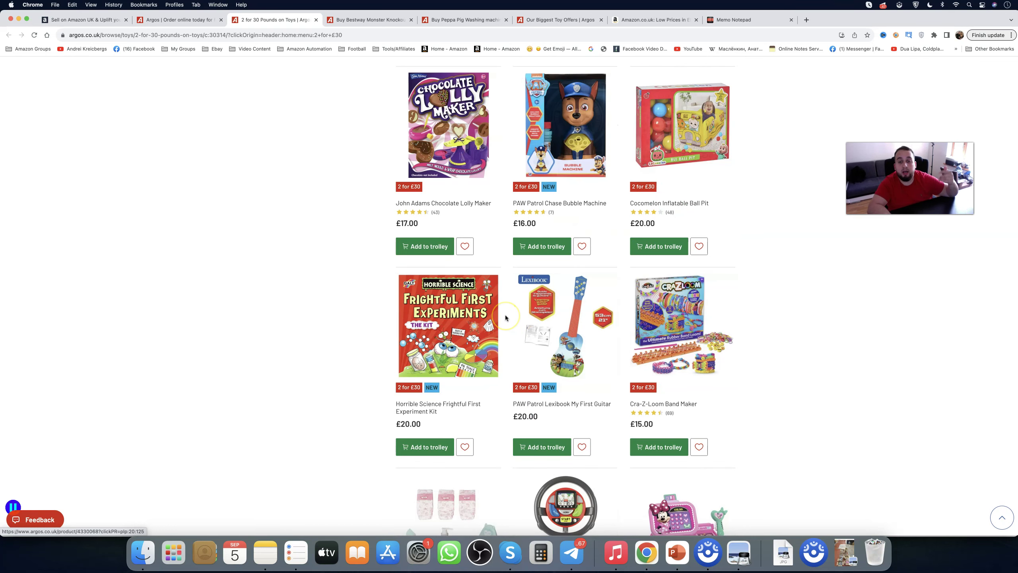
scroll(506, 317, "down", 3)
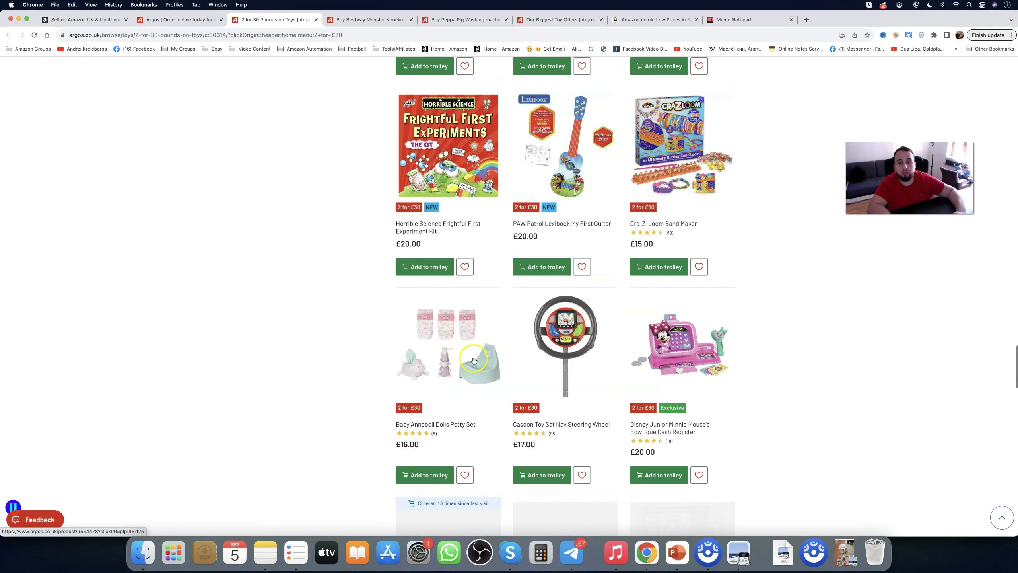
Step: Open the PAW Patrol guitar page in the background and select the Bestway Pop Bag title
left_click(555, 178, "super")
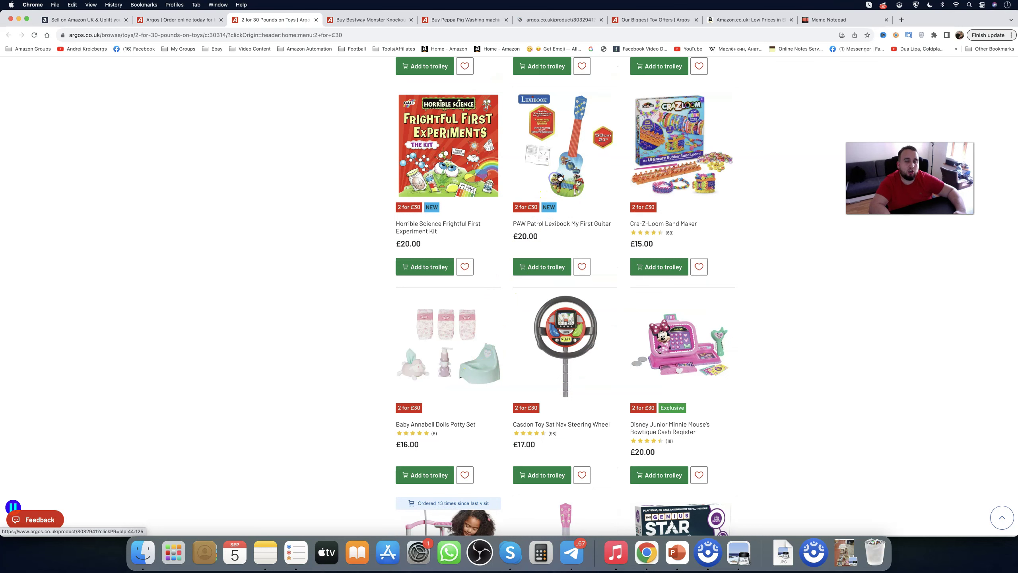
left_click(382, 20)
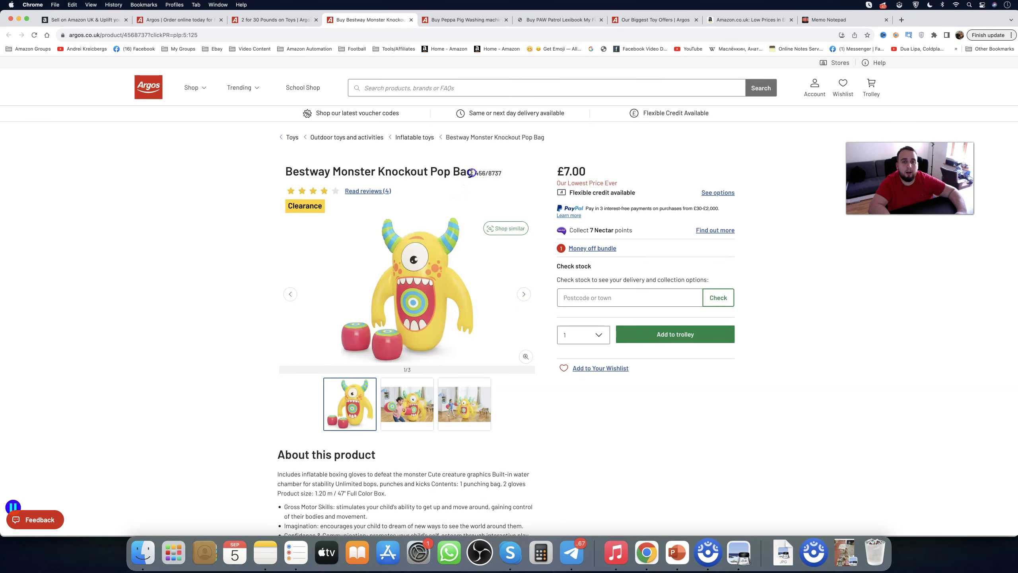
left_click_drag(474, 174, 285, 174)
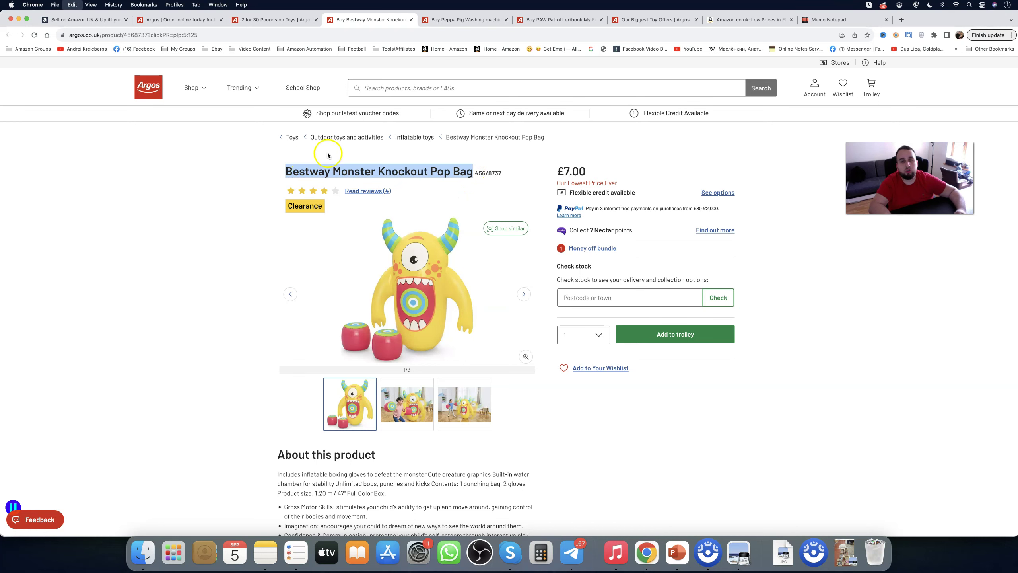
Step: Search Amazon UK for the Bestway Monster Knockout Pop Bag, comparing against Argos
left_click(756, 22)
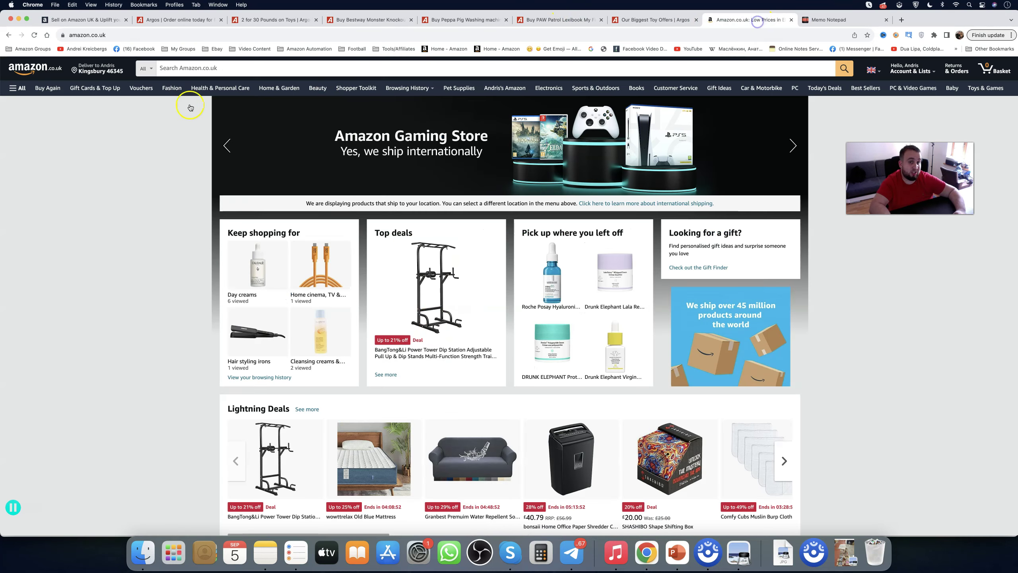
left_click(176, 69)
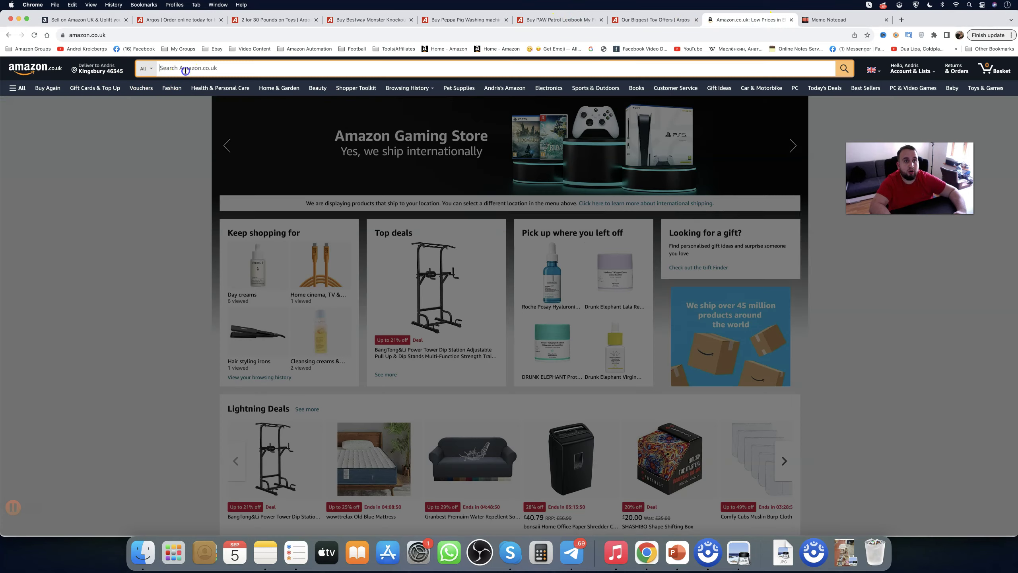
type("Bestway Monster Knockout Pop Bag")
key("Return")
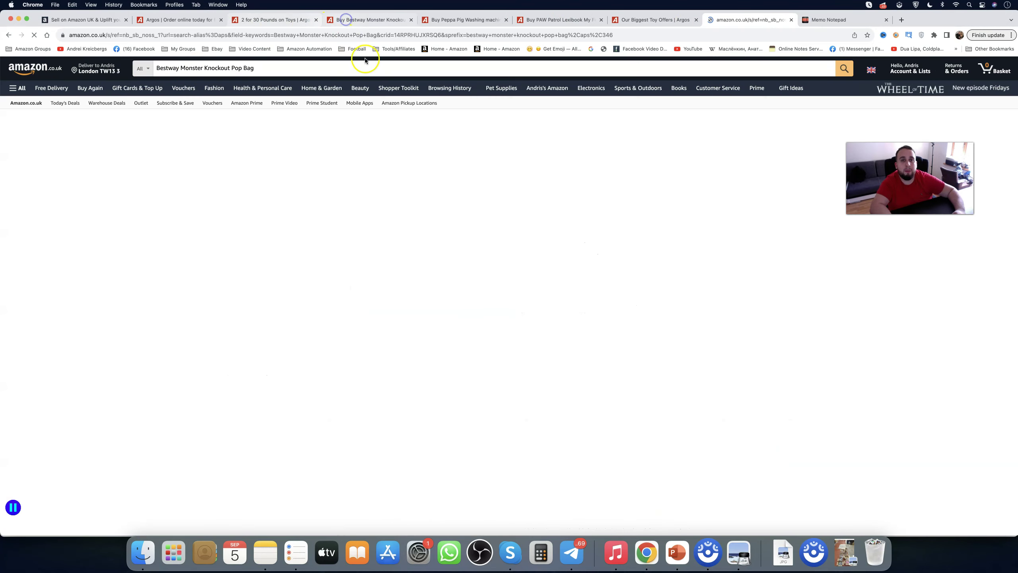
left_click(347, 20)
left_click(752, 21)
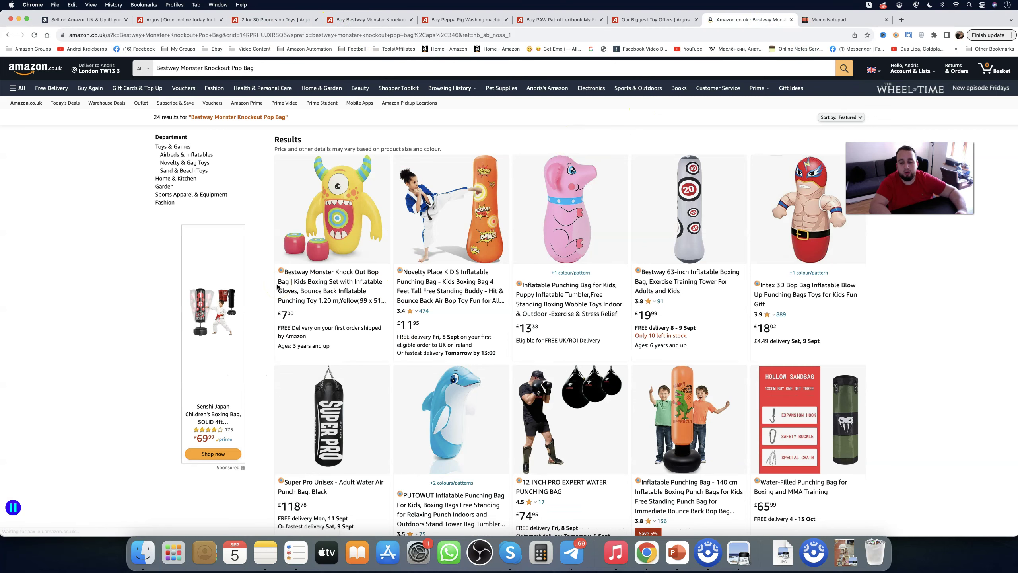
Step: Close the Argos Bestway tab and select the Peppa Pig Washing machine And Vacuum Combo title
left_click(385, 17)
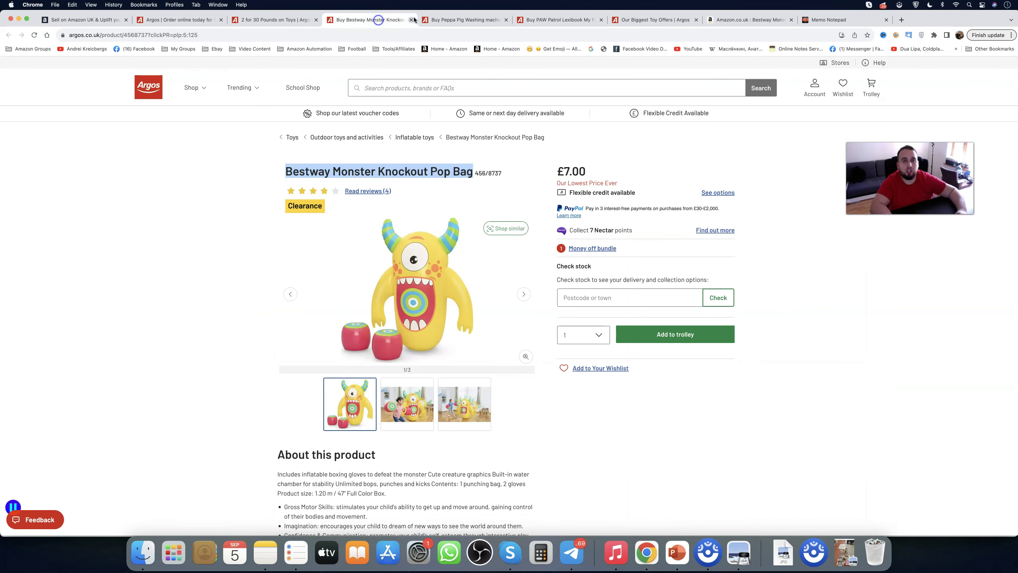
left_click(411, 19)
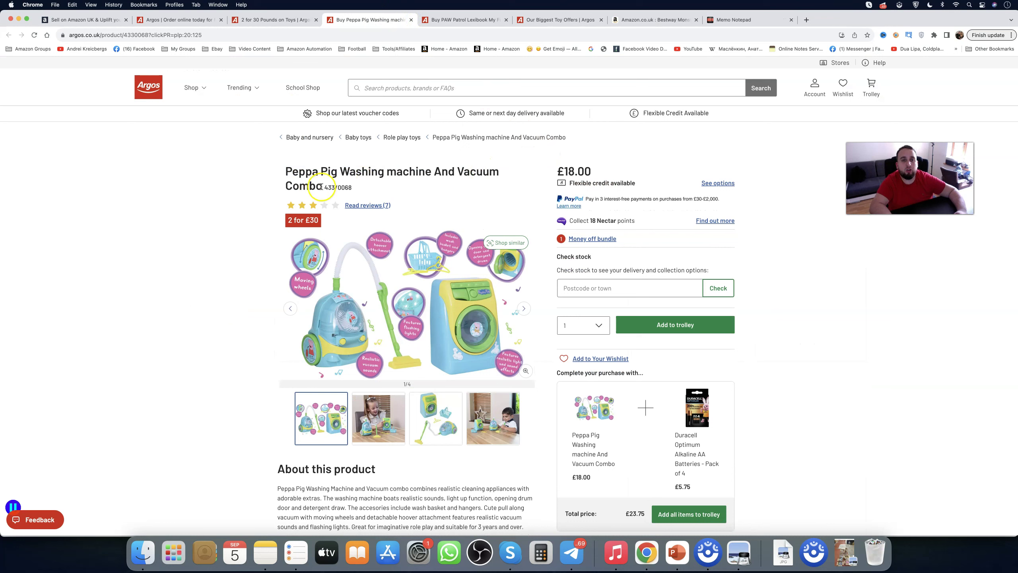
left_click_drag(323, 186, 282, 176)
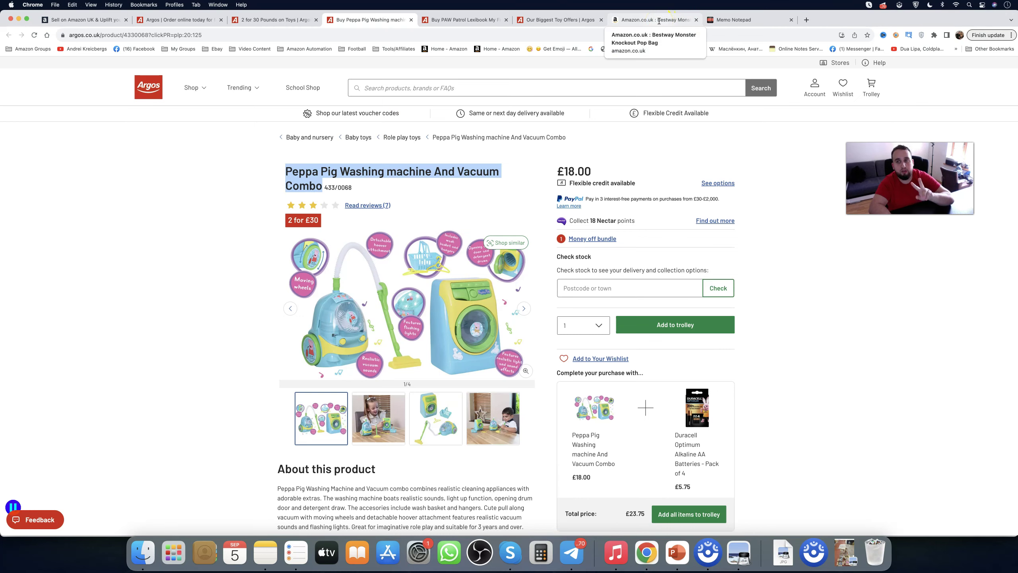
Step: Search Amazon UK for the Peppa Pig Washing machine And Vacuum Combo
left_click(659, 21)
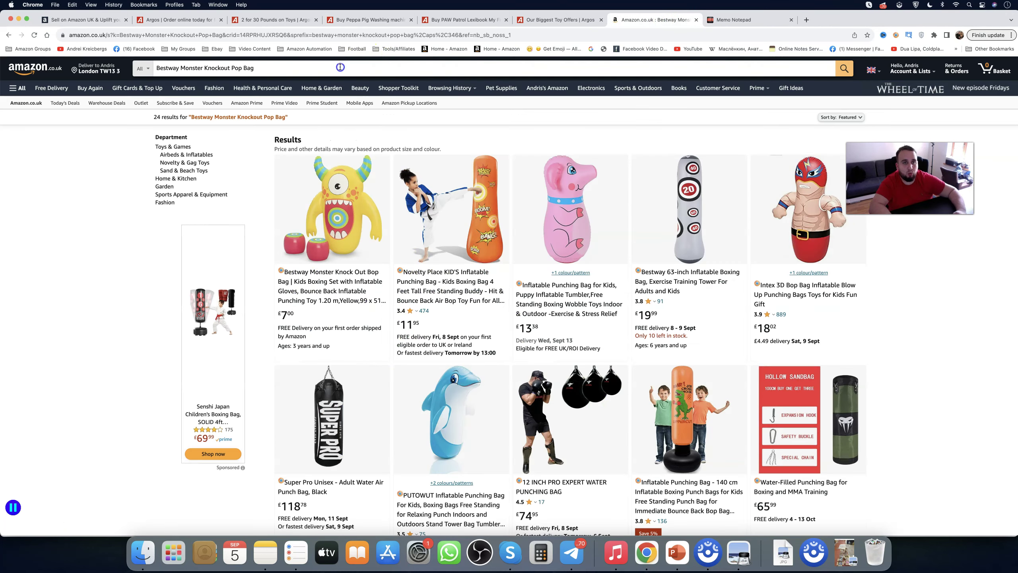
left_click(340, 67)
key("super+a")
type("Peppa Pig Washing machine And Vacuum Combo")
key("Return")
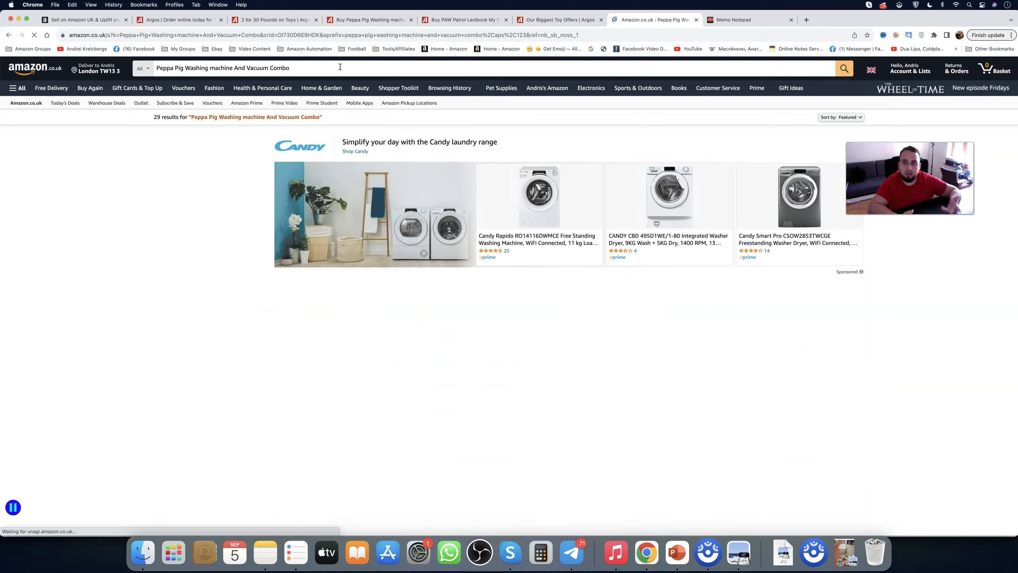
scroll(441, 287, "down", 1)
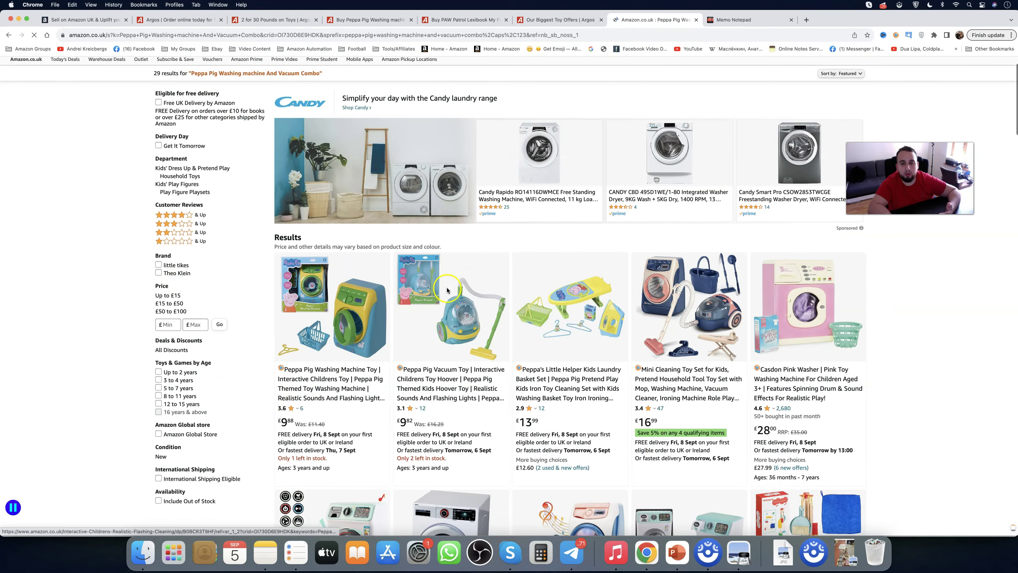
scroll(477, 310, "down", 1)
scroll(557, 306, "down", 1)
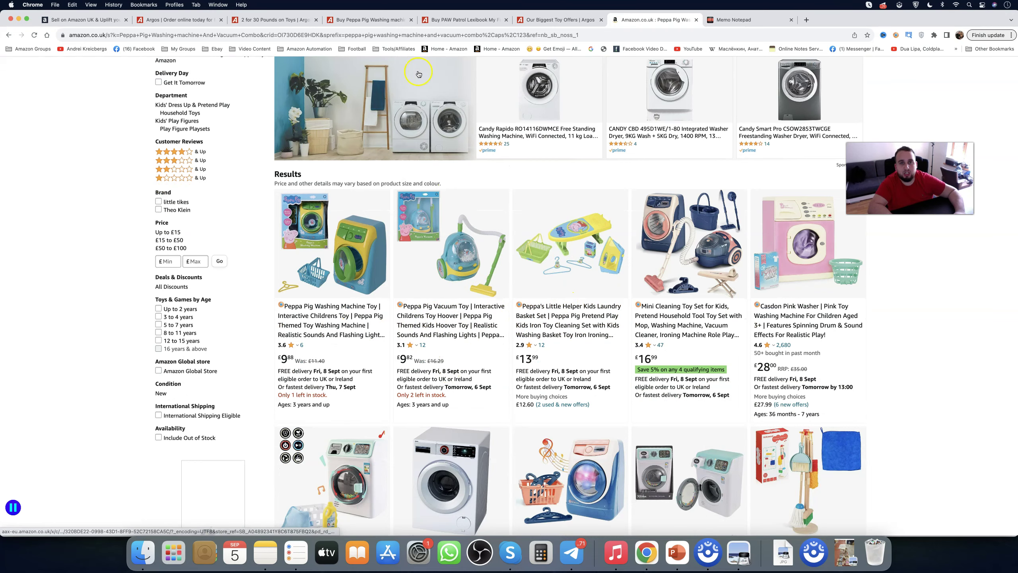
Step: Close the Argos Peppa Pig page and copy the PAW Patrol guitar title
left_click(377, 20)
left_click(411, 20)
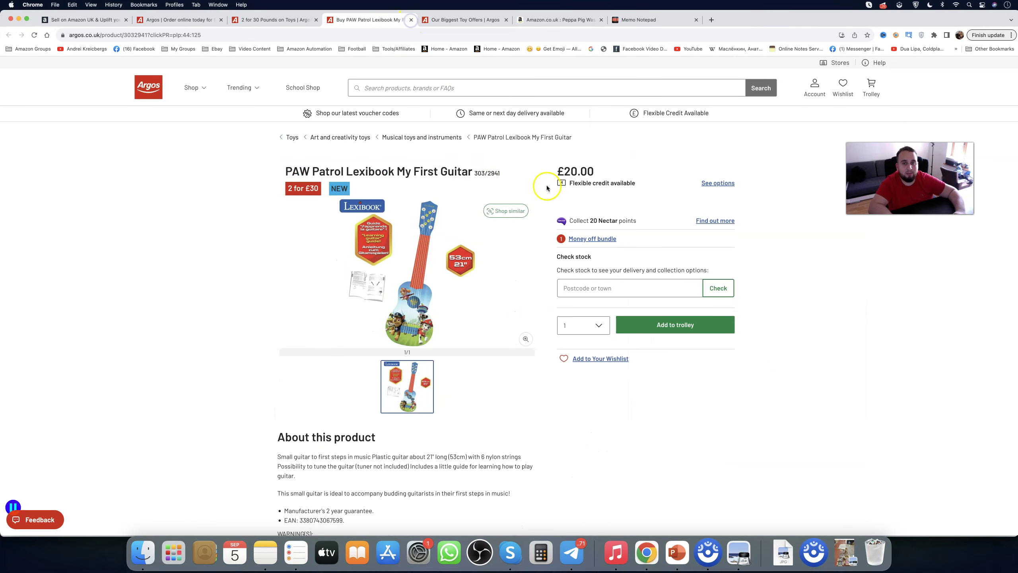
left_click_drag(473, 172, 285, 172)
key("super+c")
left_click(575, 20)
scroll(353, 133, "up", 3)
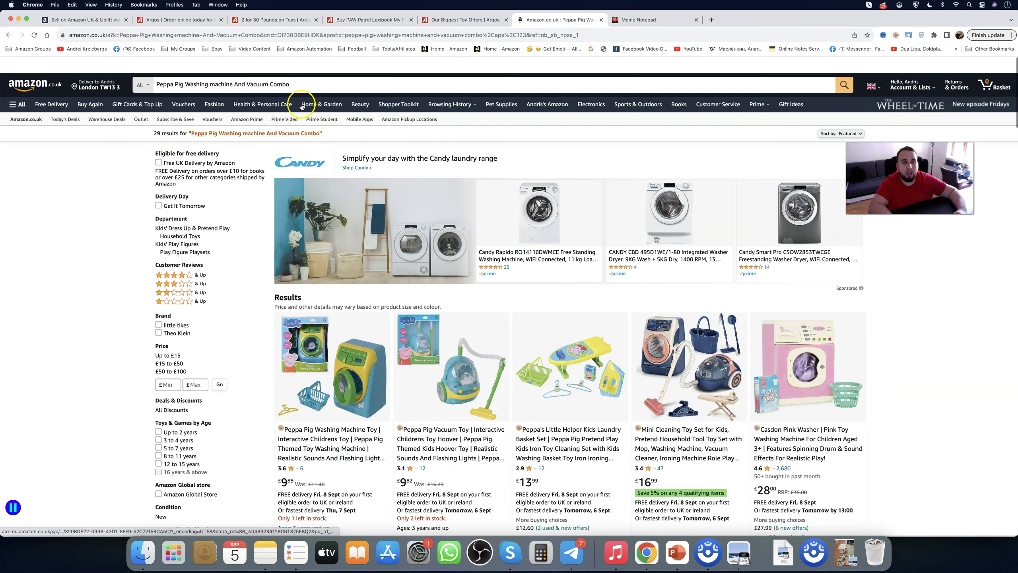
Step: Search Amazon UK for the PAW Patrol guitar and compare the results with Argos
left_click(299, 70)
key("super+v")
key("Return")
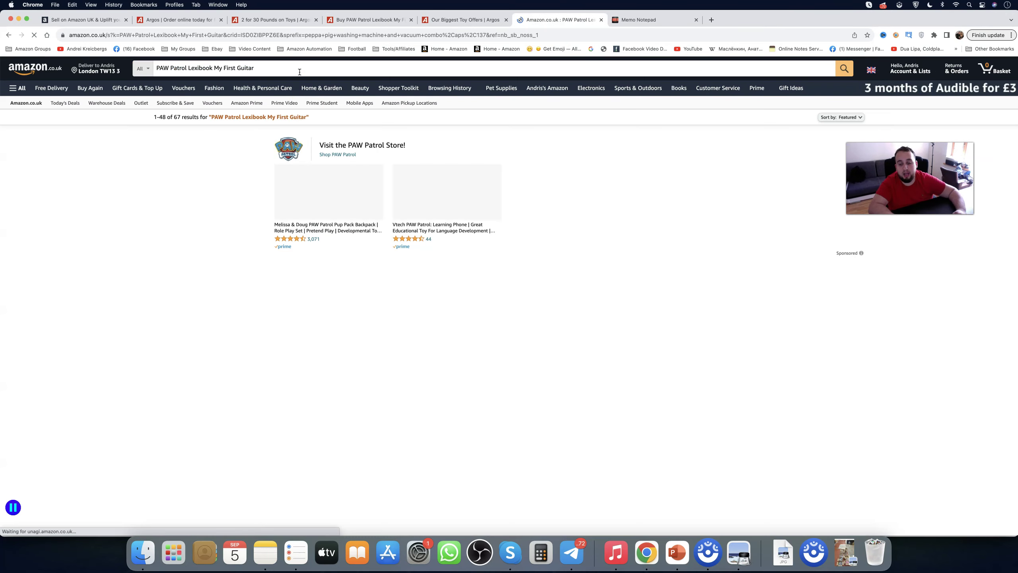
left_click(445, 19)
left_click(395, 20)
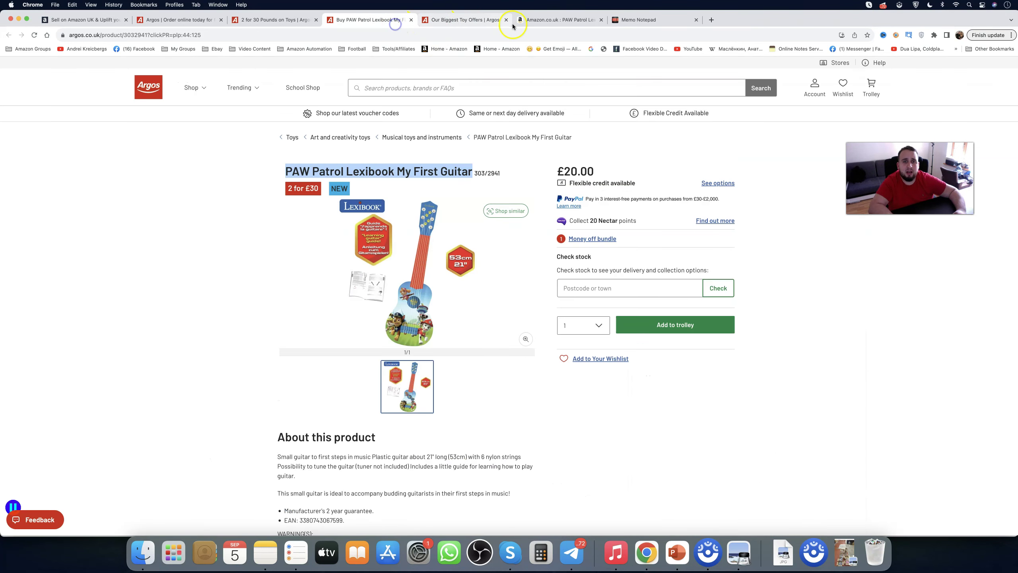
left_click(521, 19)
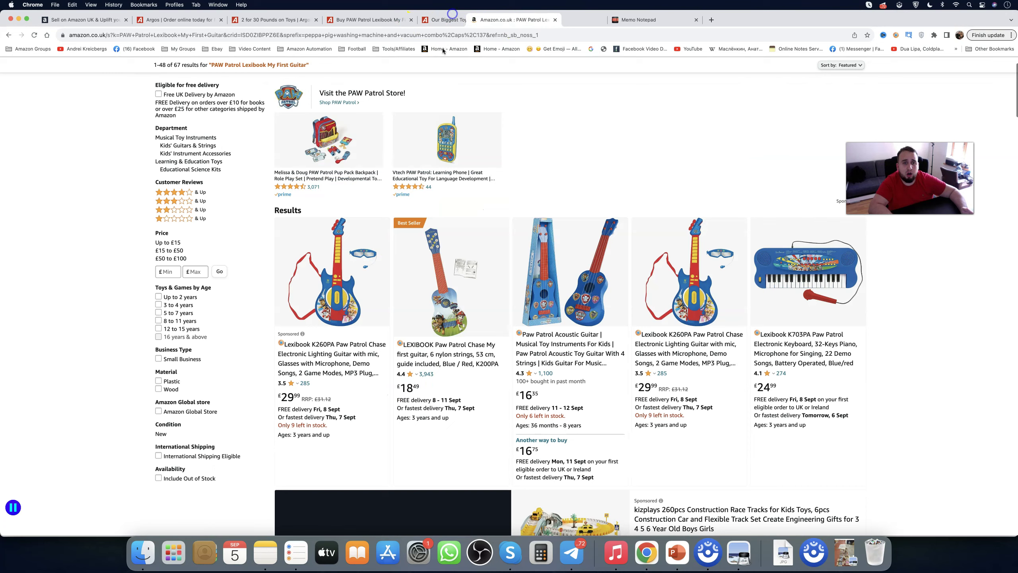
left_click_drag(468, 16, 462, 16)
scroll(351, 287, "down", 1)
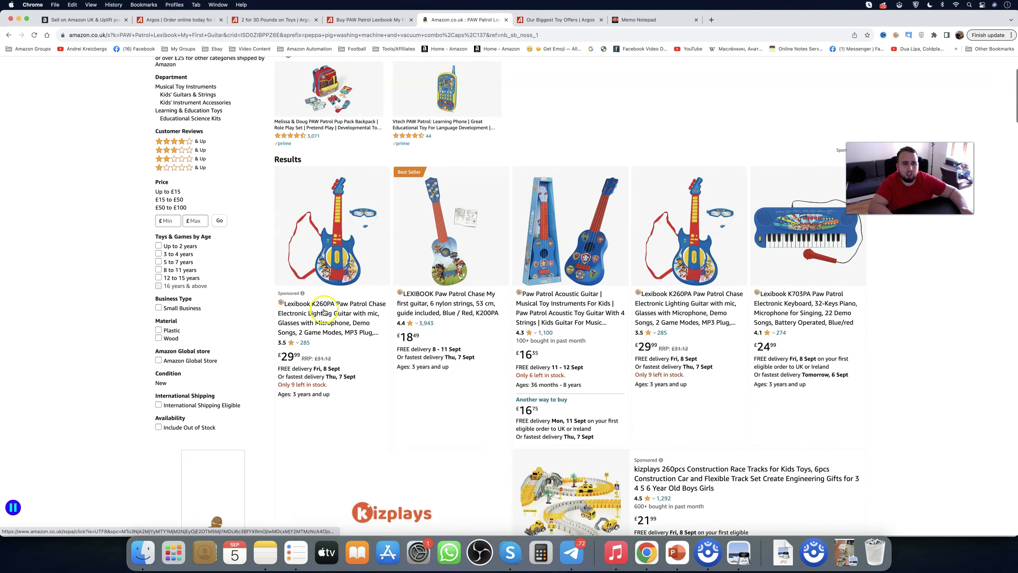
left_click(363, 19)
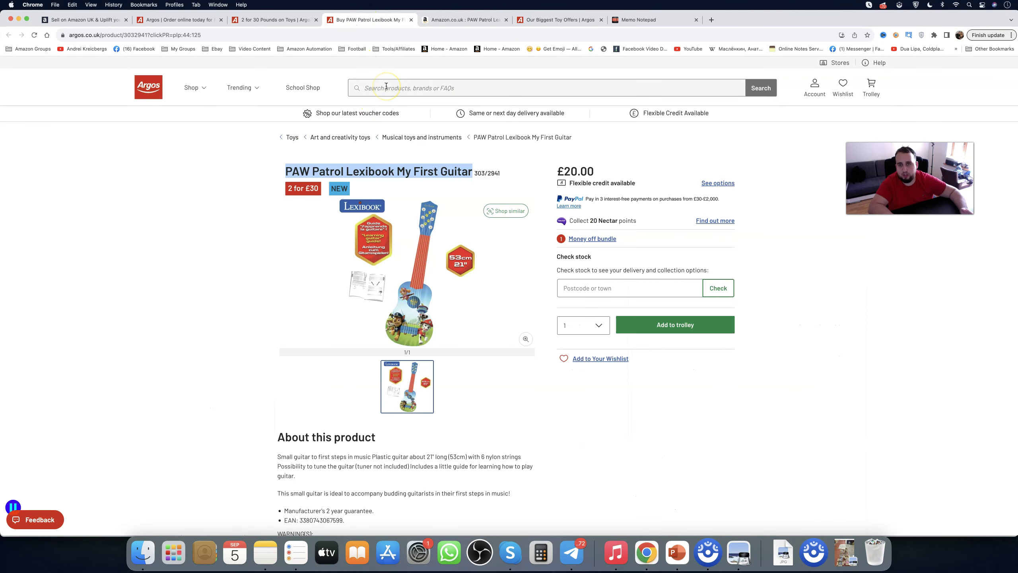
left_click(460, 16)
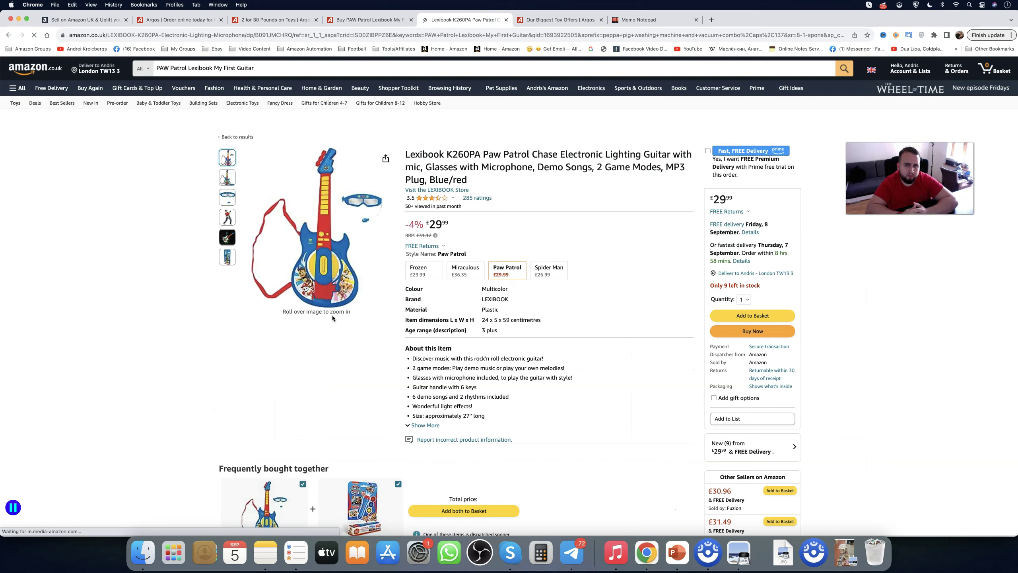
Step: Compare Amazon's £18.49 Lexibook K200PA guitar with Argos's £20 PAW Patrol guitar page
left_click(378, 17)
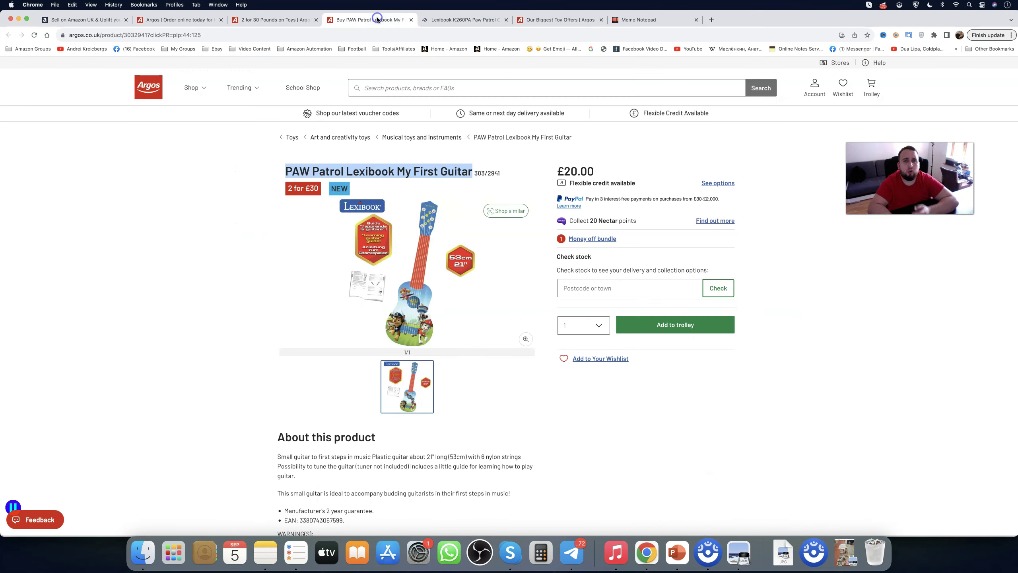
left_click(435, 22)
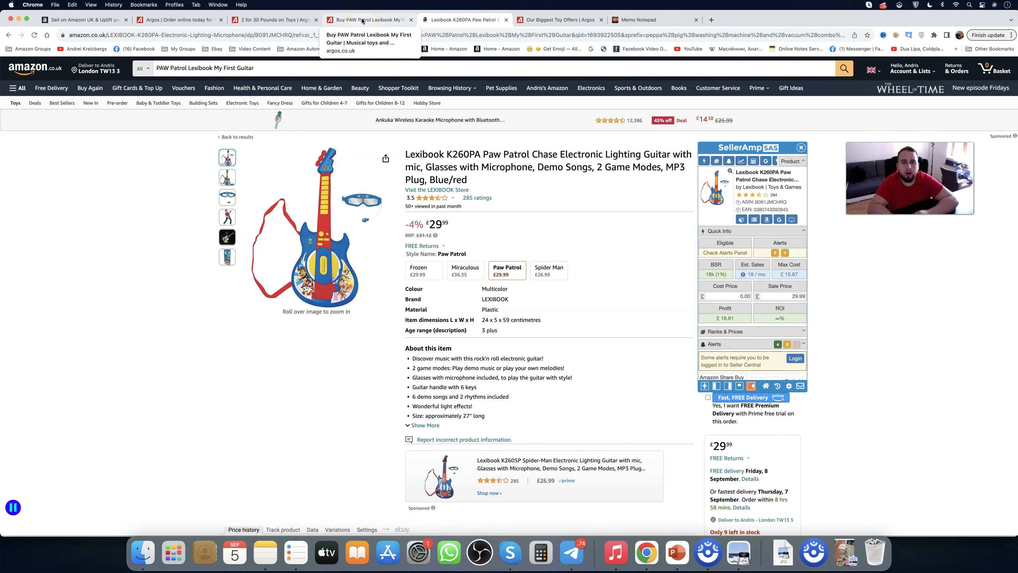
left_click(362, 21)
left_click(454, 22)
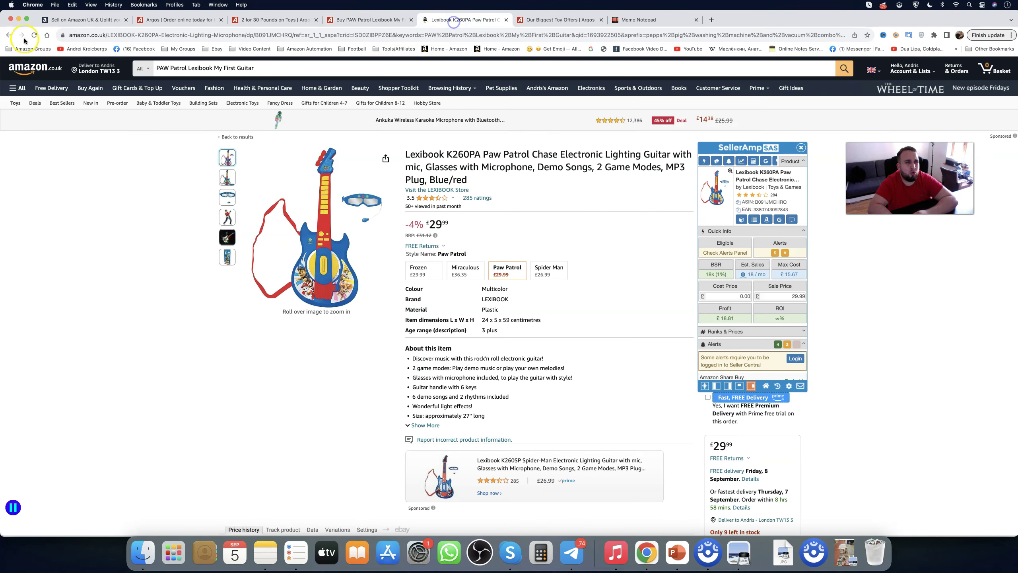
key("Return")
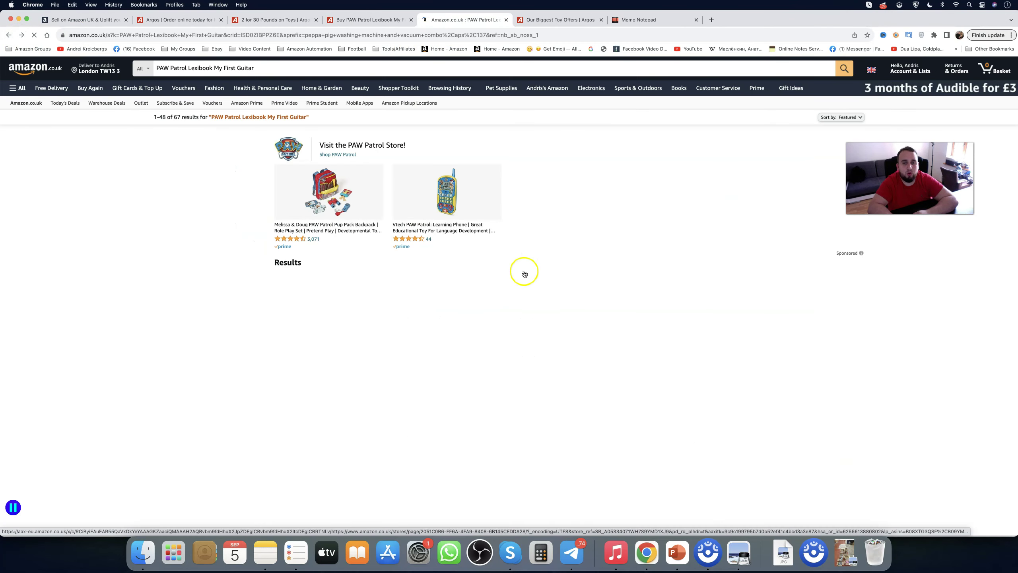
scroll(555, 279, "down", 3)
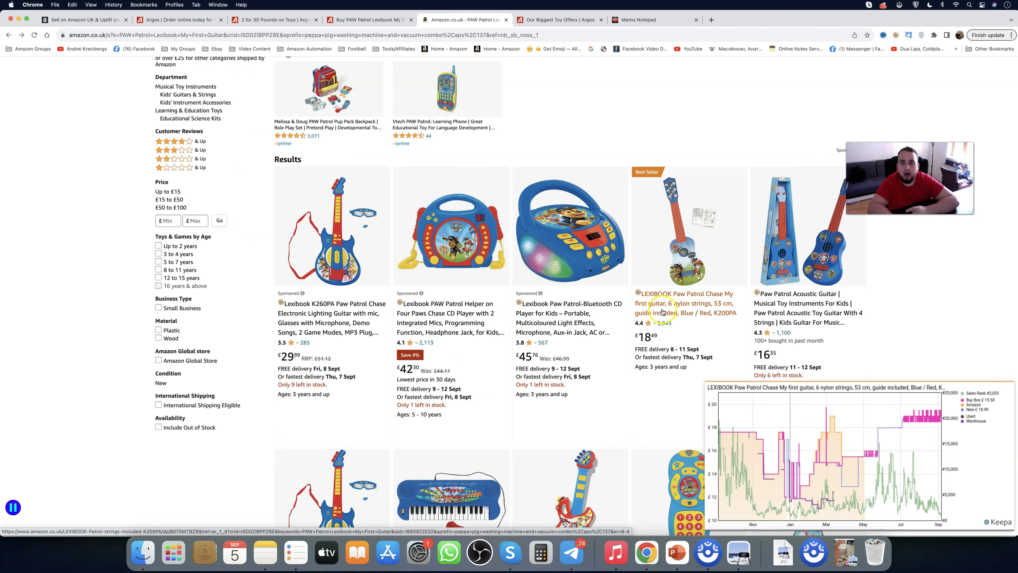
mouse_move(672, 310)
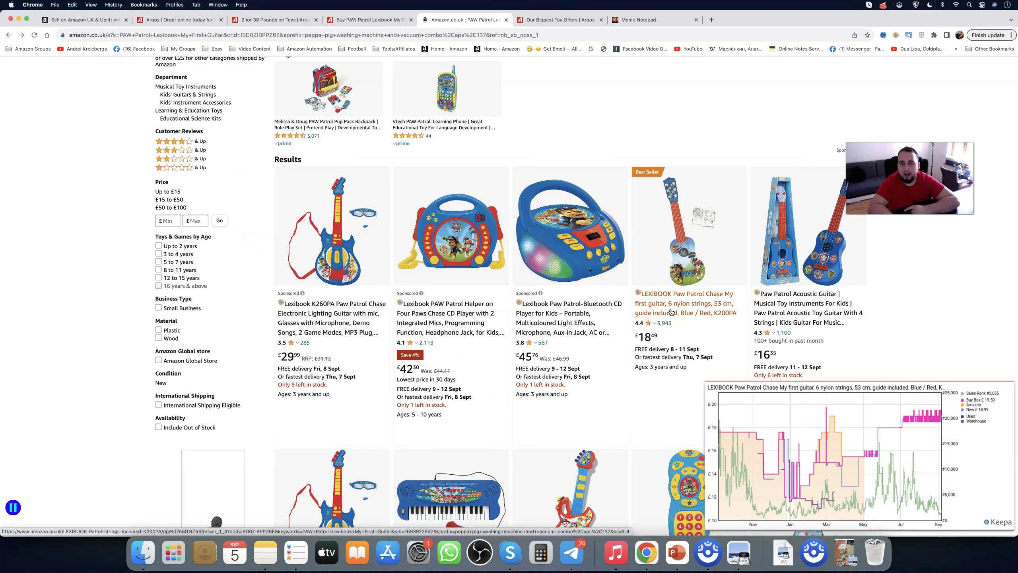
scroll(769, 320, "down", 3)
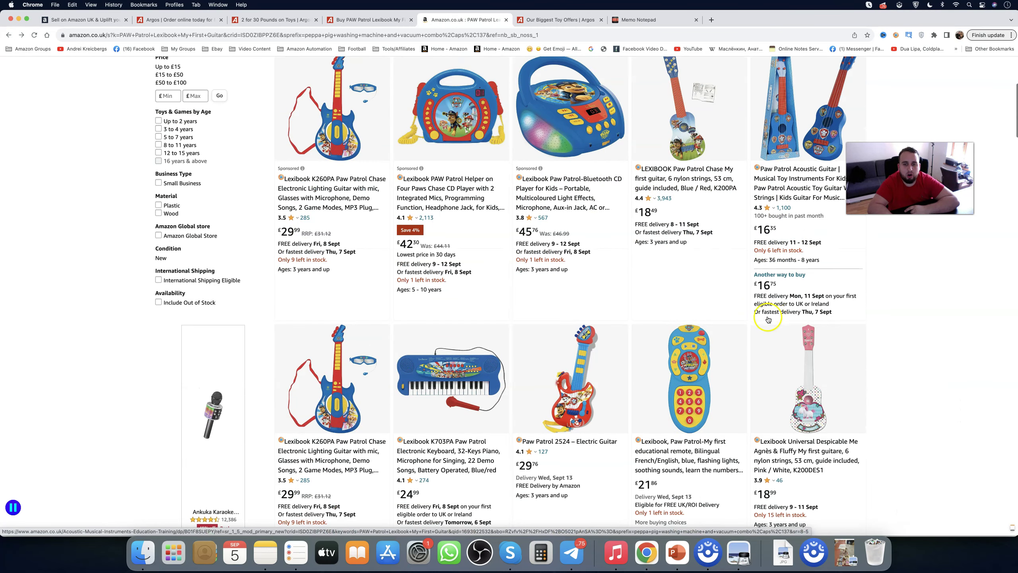
scroll(482, 285, "up", 3)
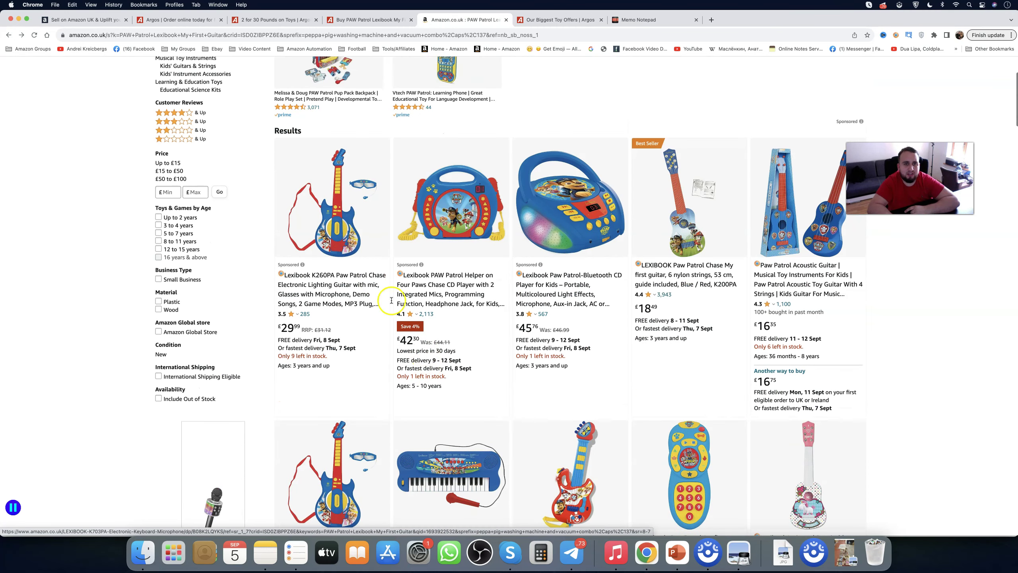
Step: Close the Argos PAW Patrol guitar page
left_click(358, 20)
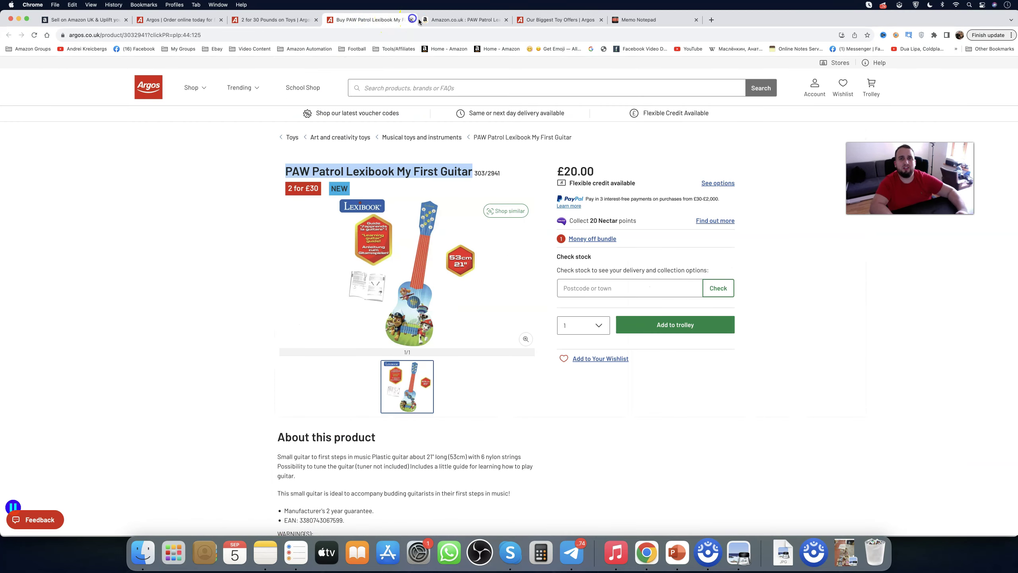
key("super+w")
left_click(471, 21)
scroll(469, 330, "down", 10)
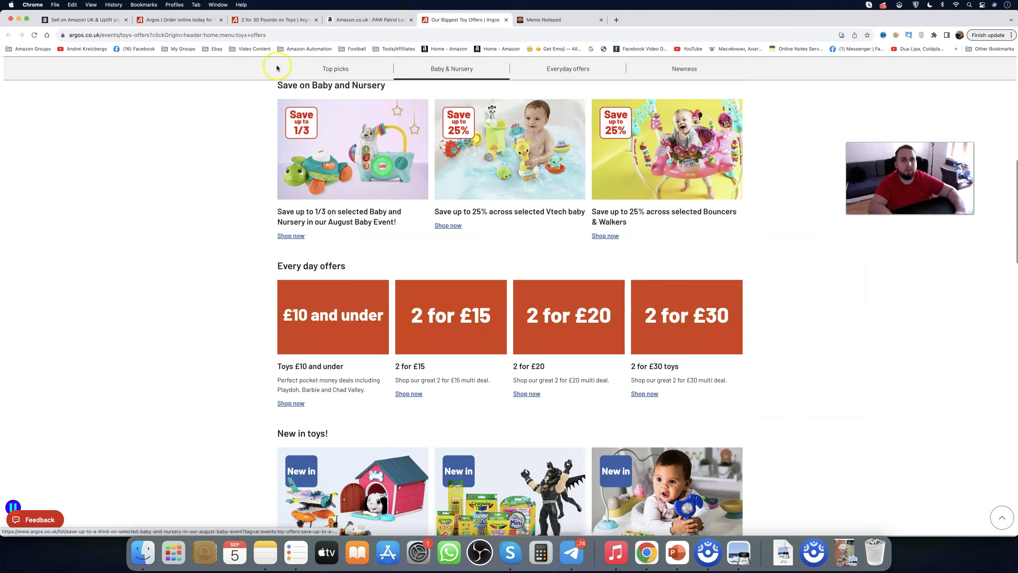
Step: From the 2 for £15 toy deals, open the Peppa Pig Medic Case and Chad Valley play balls
left_click(434, 322)
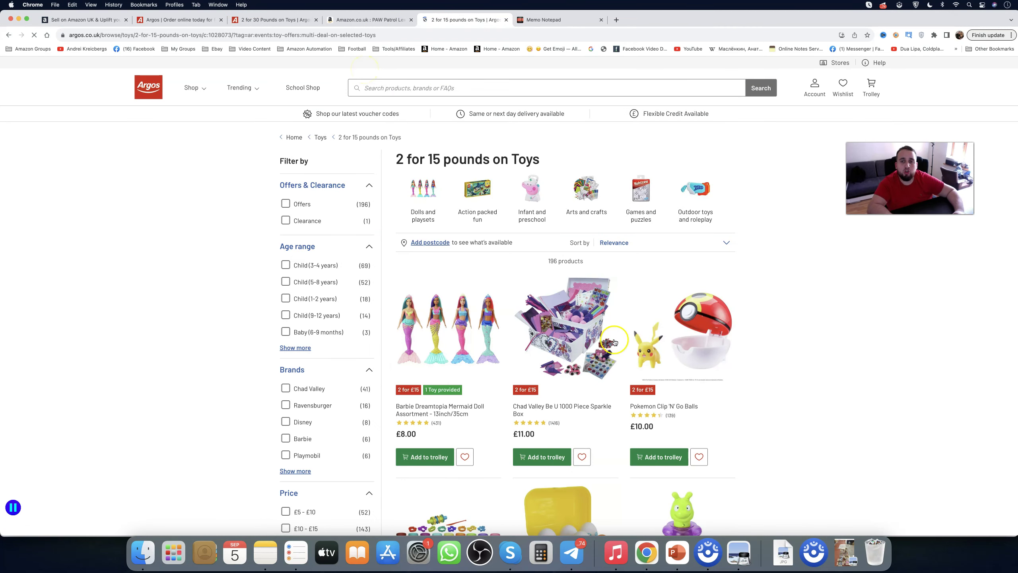
scroll(610, 342, "down", 3)
scroll(613, 342, "down", 5)
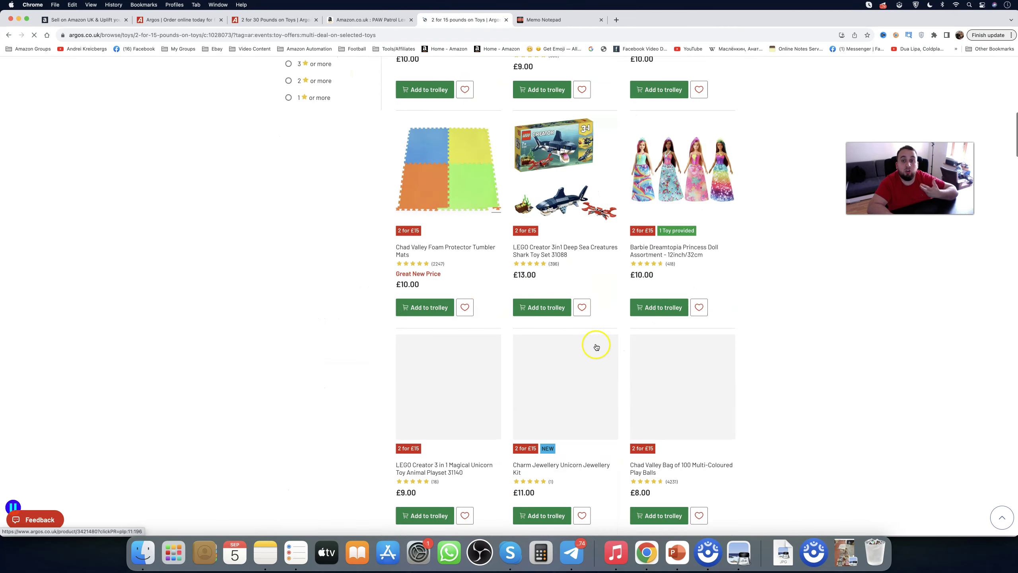
scroll(542, 320, "down", 1)
scroll(542, 319, "down", 1)
scroll(489, 325, "down", 3)
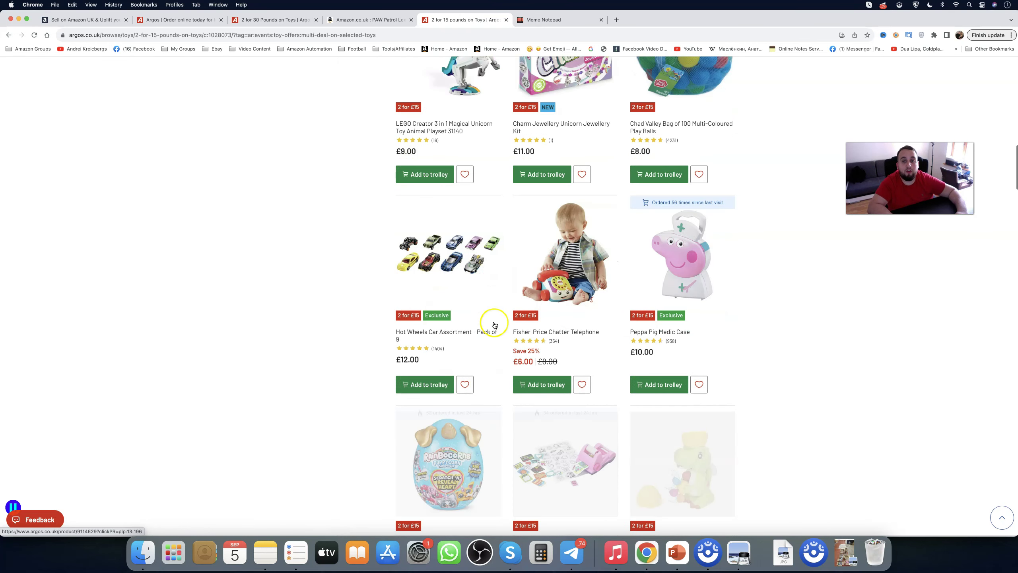
scroll(584, 252, "down", 2)
scroll(636, 247, "down", 1)
scroll(636, 247, "down", 1)
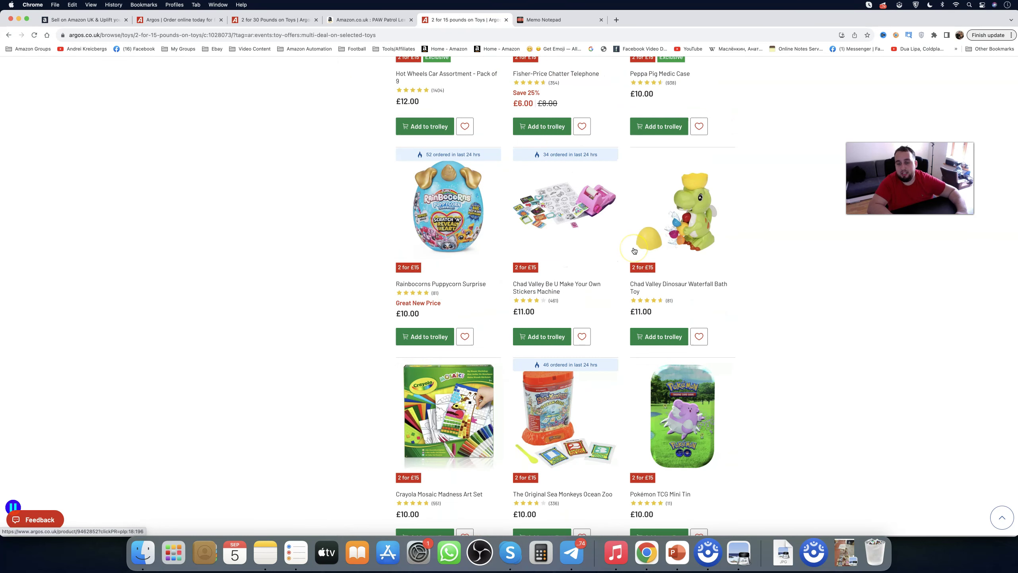
scroll(634, 251, "up", 1)
left_click(681, 113, "super")
scroll(645, 267, "down", 10)
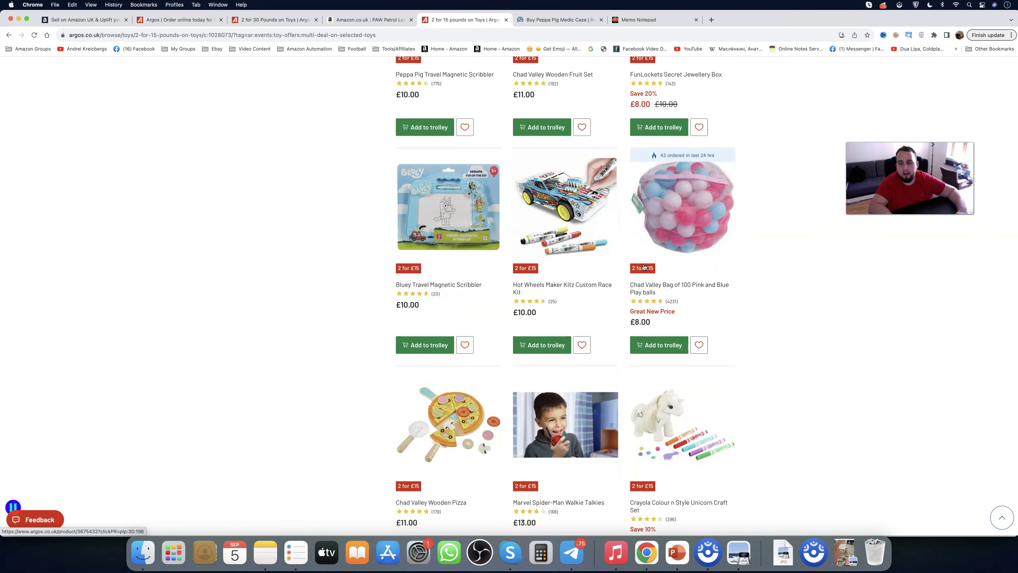
scroll(644, 267, "down", 4)
scroll(653, 253, "up", 3)
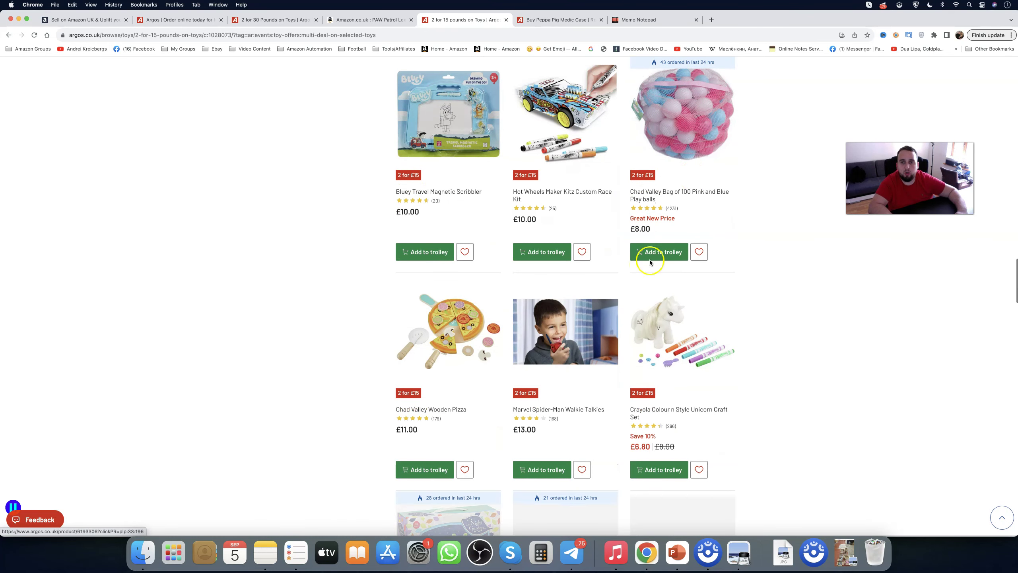
left_click(673, 191, "super")
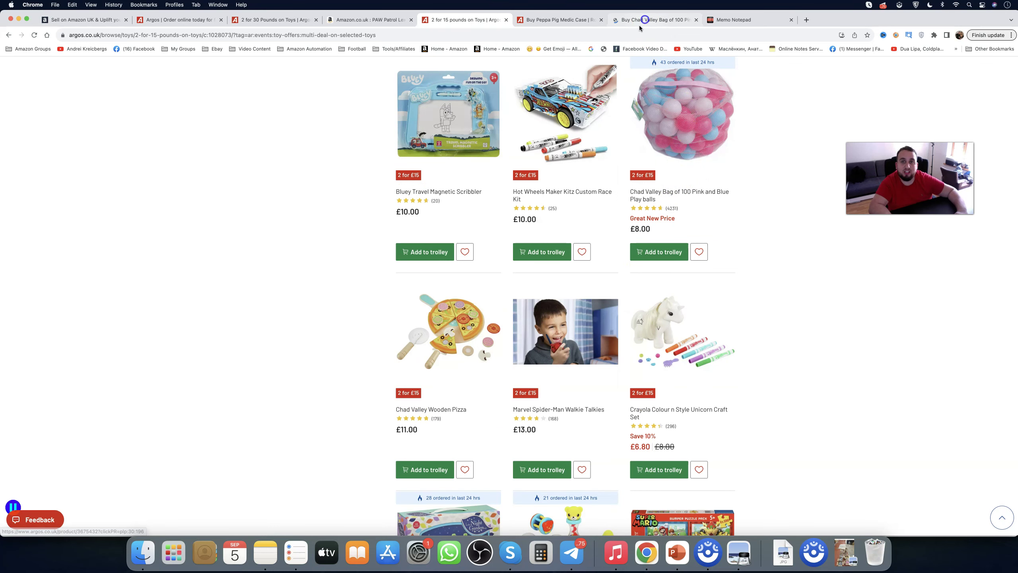
Step: Search Amazon UK for the Chad Valley 100 play balls (£19.99), then return to Argos's £8 page
key("super+7")
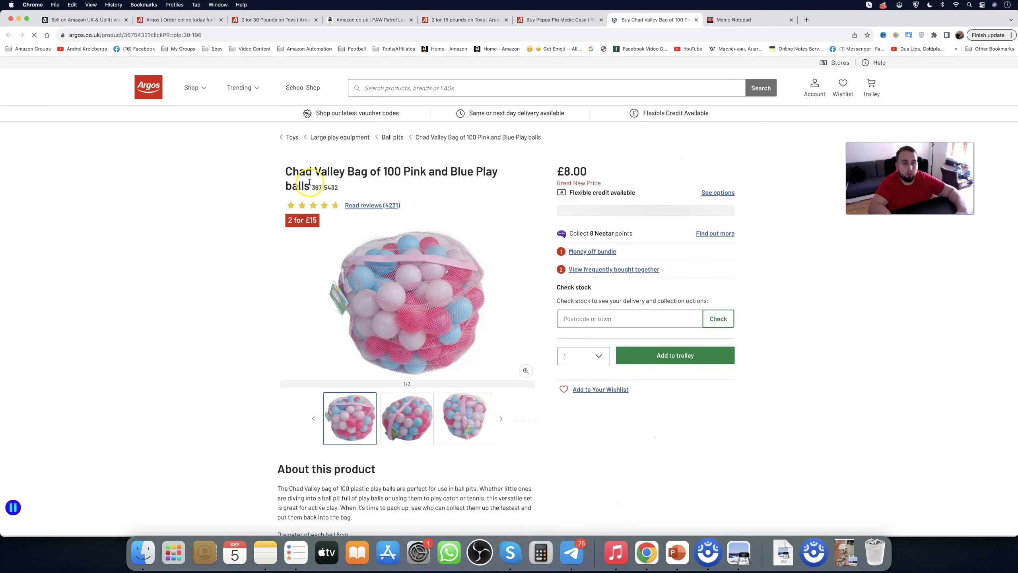
triple_click(280, 172)
key("super+c")
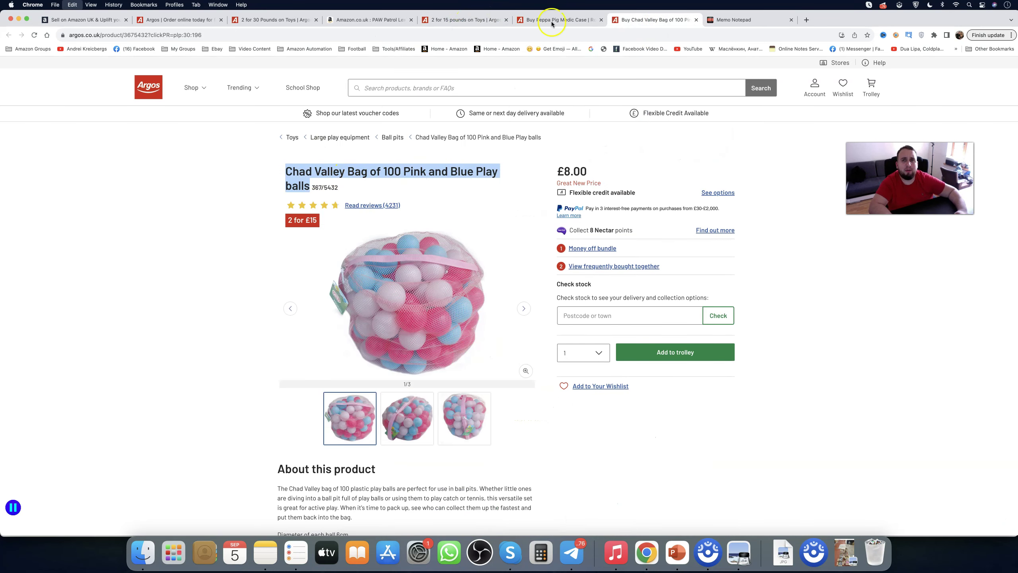
key("super+4")
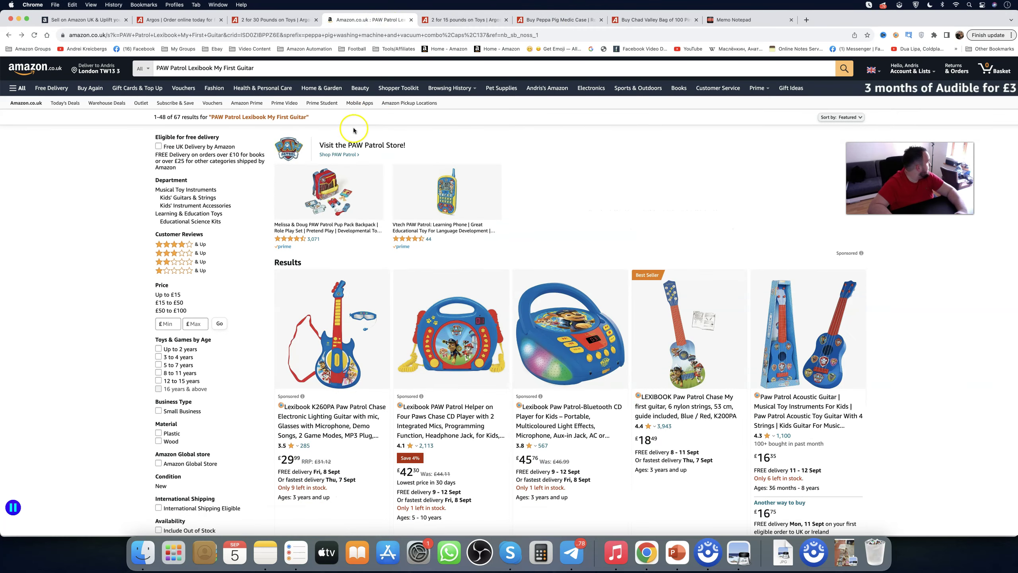
left_click(294, 69)
key("super+a")
key("super+v")
key("Return")
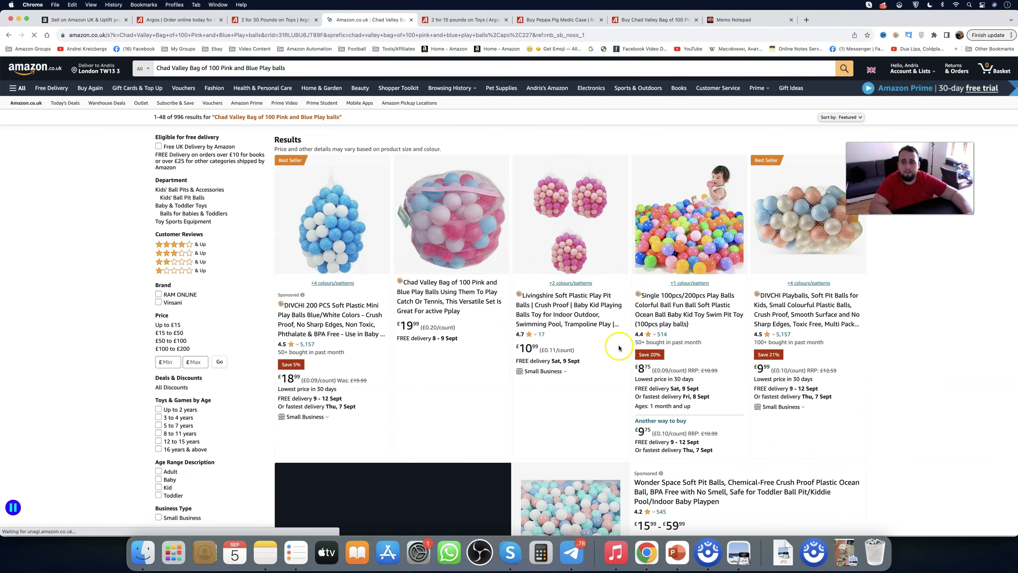
scroll(620, 348, "down", 1)
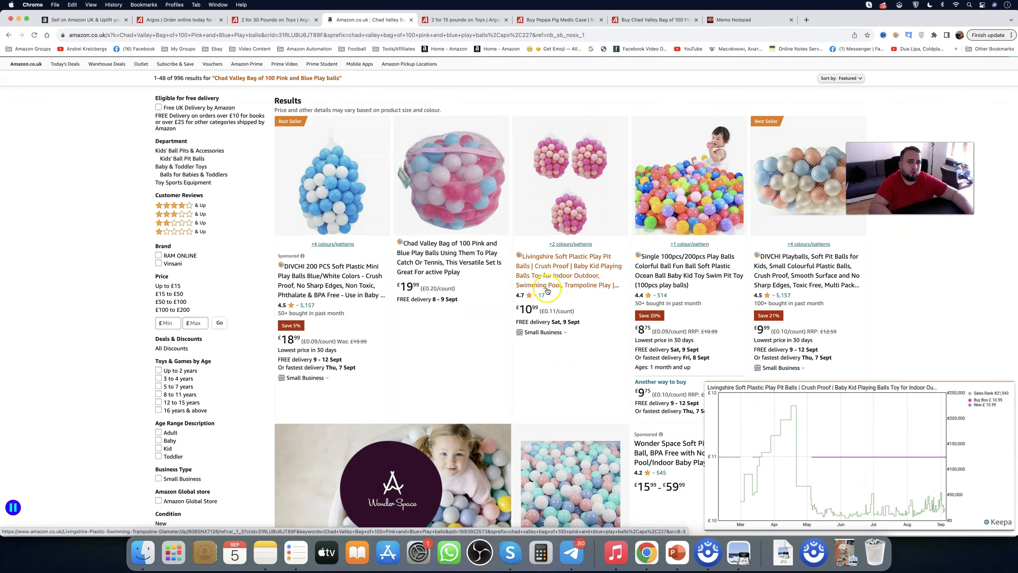
scroll(525, 271, "down", 1)
scroll(523, 242, "up", 2)
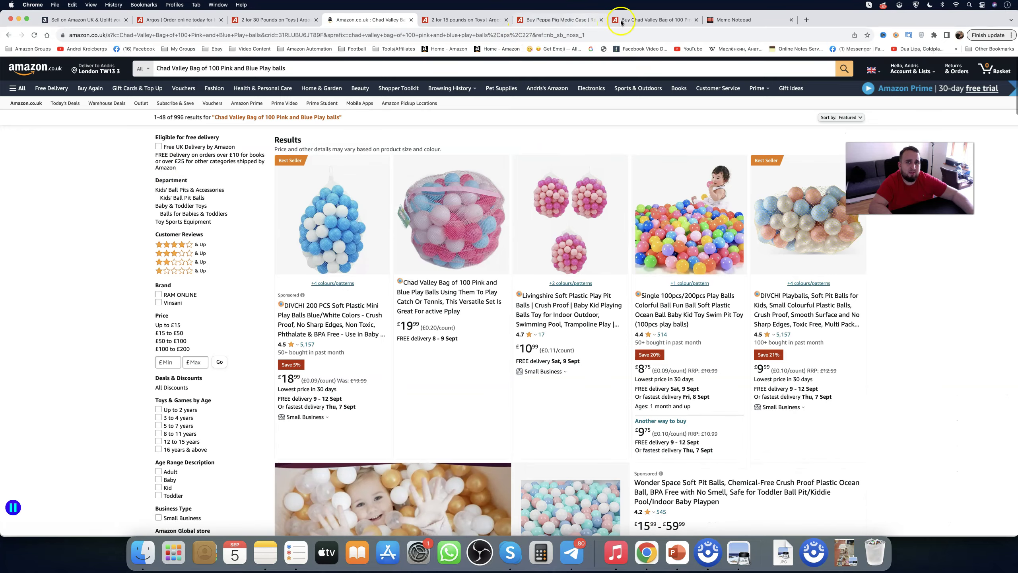
left_click(621, 21)
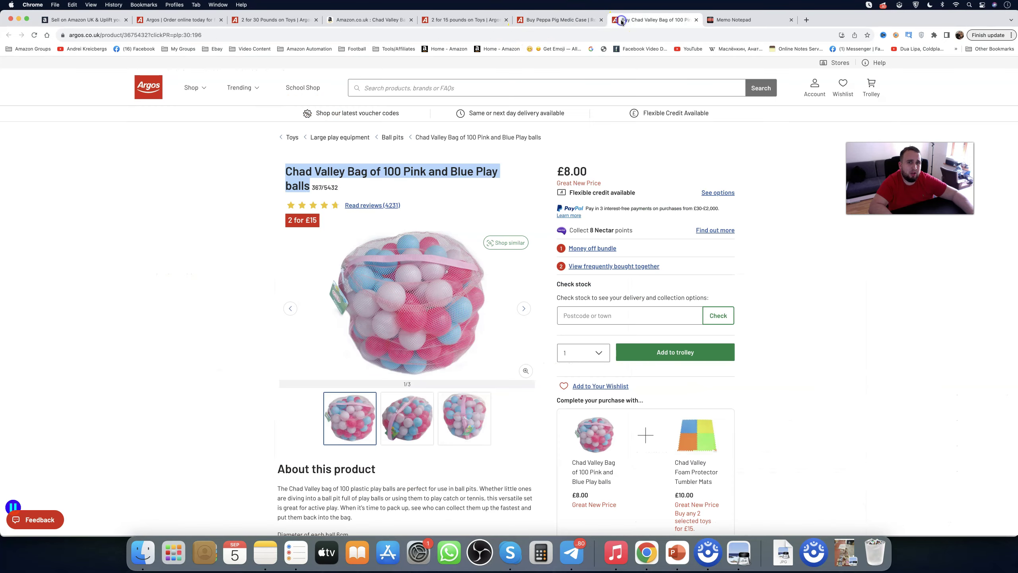
Step: Open Peppa's Flip & Learn Phone and the Chad Valley Baby Tablet, then view the £10 phone
left_click(476, 19)
left_click(551, 23)
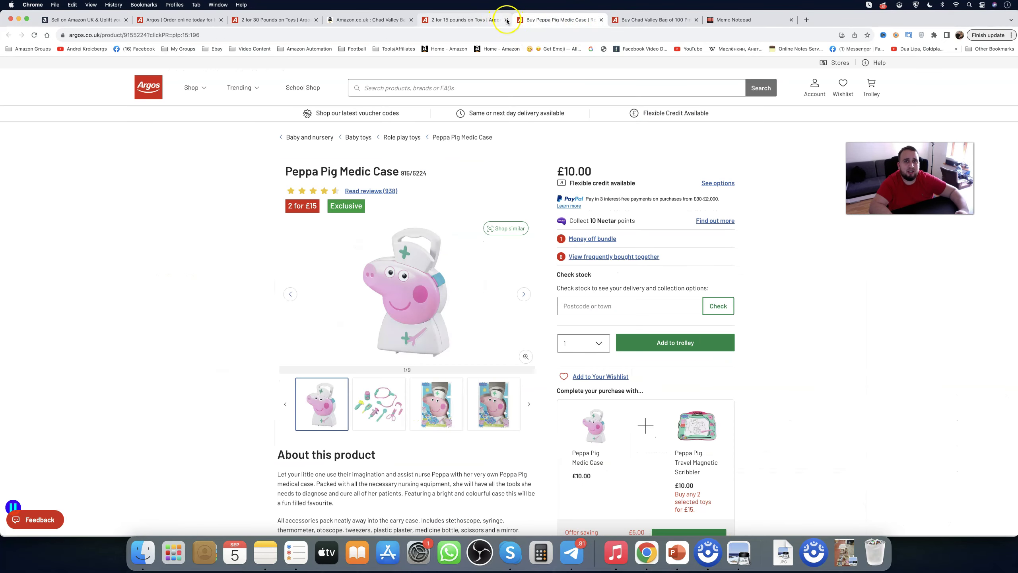
left_click(498, 21)
scroll(558, 297, "down", 2)
scroll(558, 296, "down", 3)
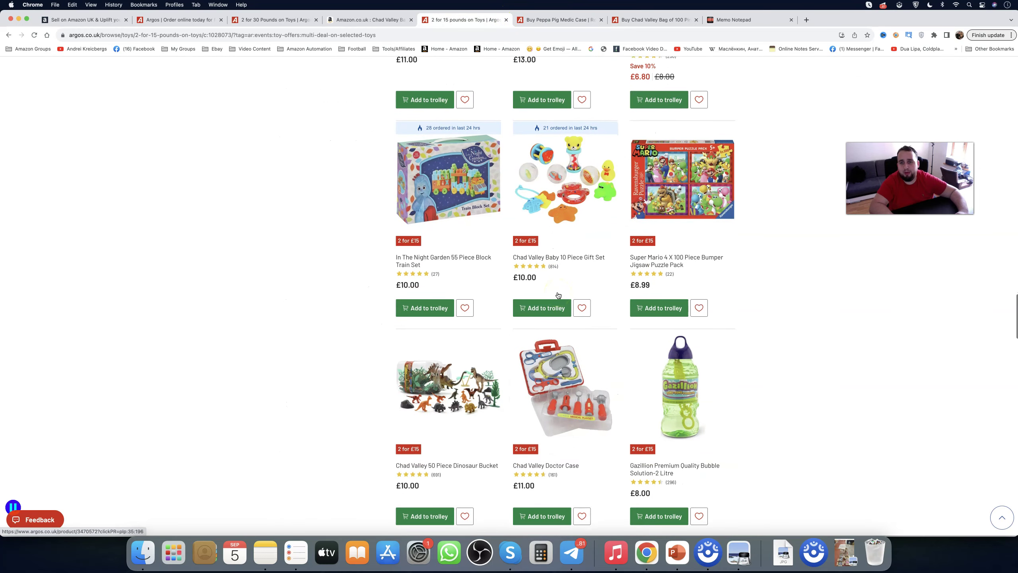
scroll(559, 288, "down", 4)
scroll(560, 288, "down", 2)
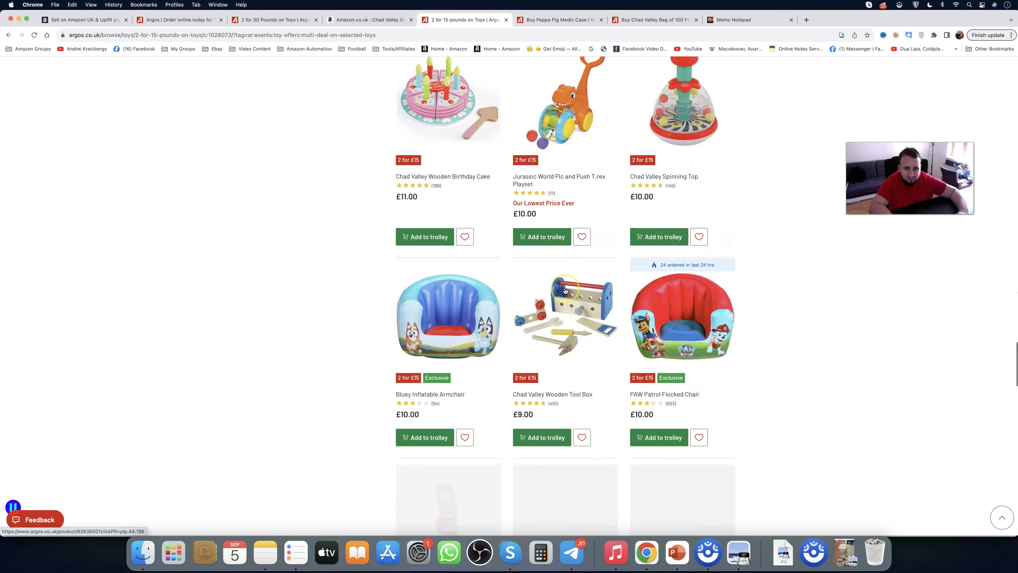
scroll(561, 290, "down", 3)
scroll(565, 292, "down", 1)
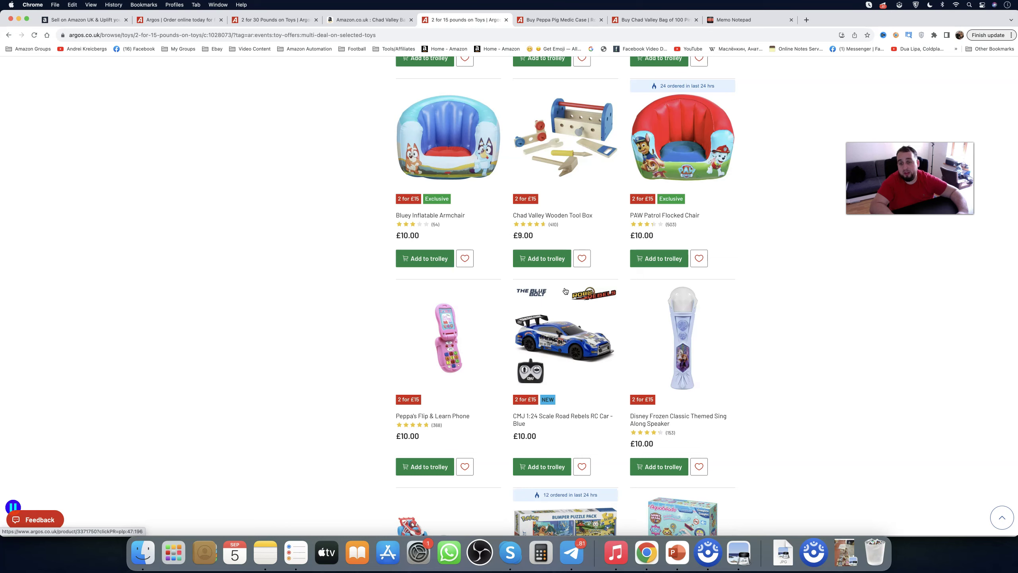
scroll(558, 278, "down", 5)
left_click(450, 140, "super")
scroll(464, 218, "down", 5)
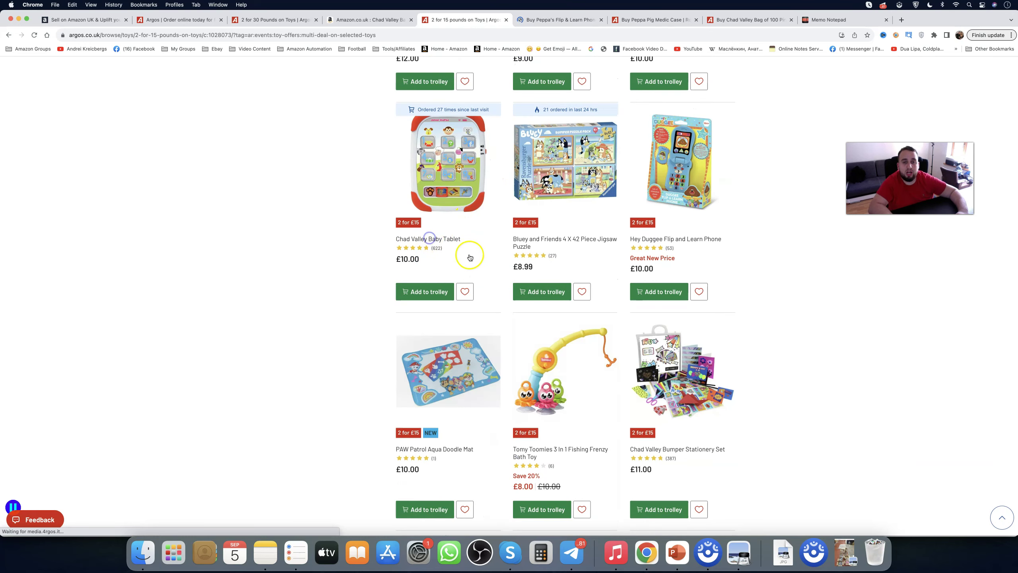
scroll(478, 260, "down", 1)
scroll(480, 260, "down", 7)
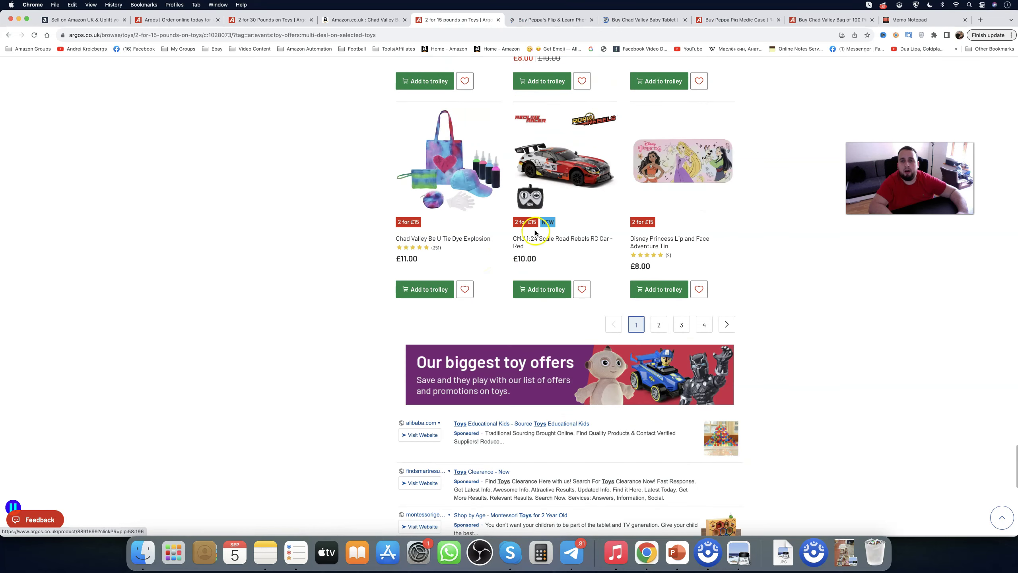
left_click(659, 324)
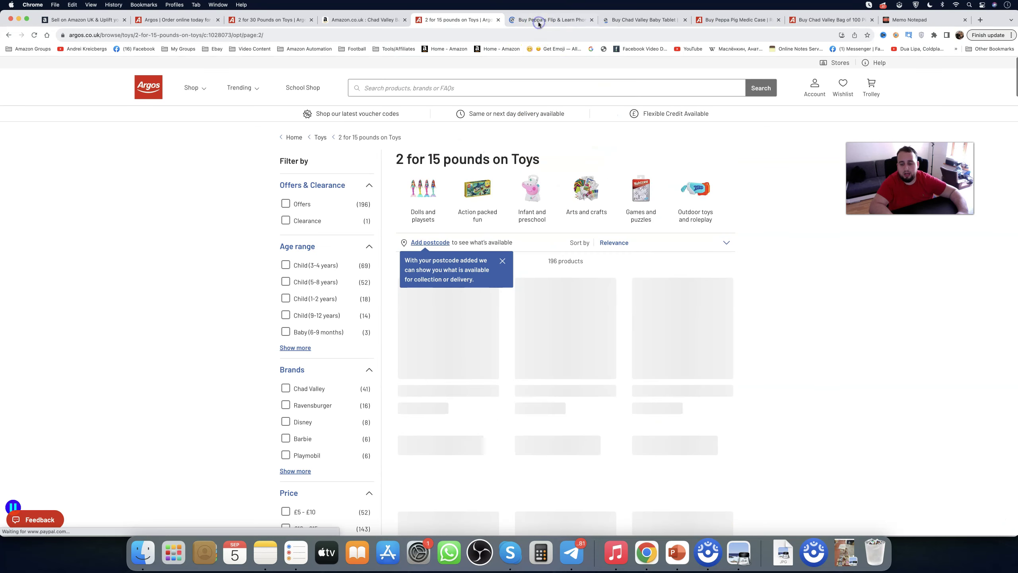
left_click(539, 23)
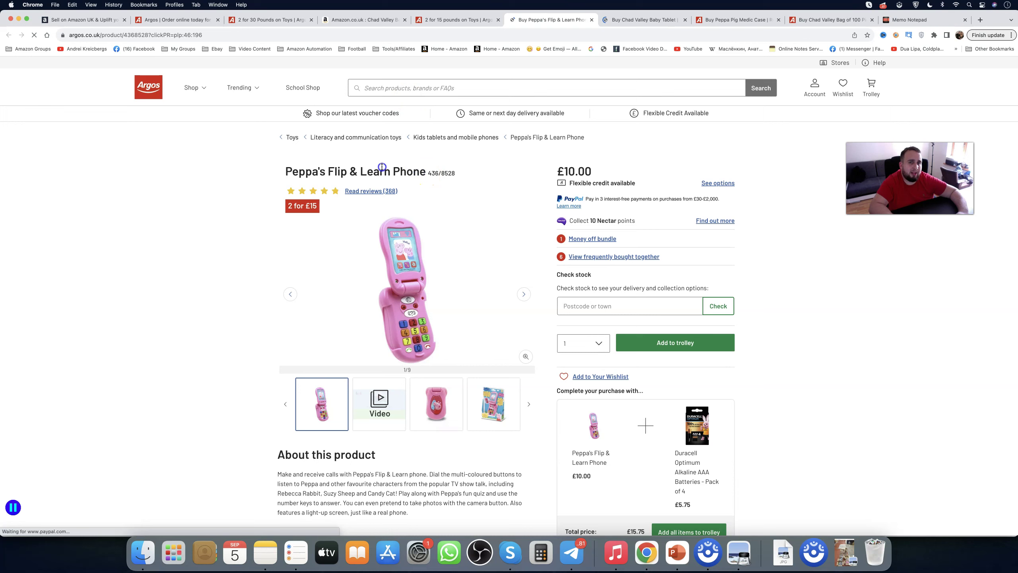
Step: Search Amazon UK for Peppa's Flip & Learn Phone using the Argos title
triple_click(289, 171)
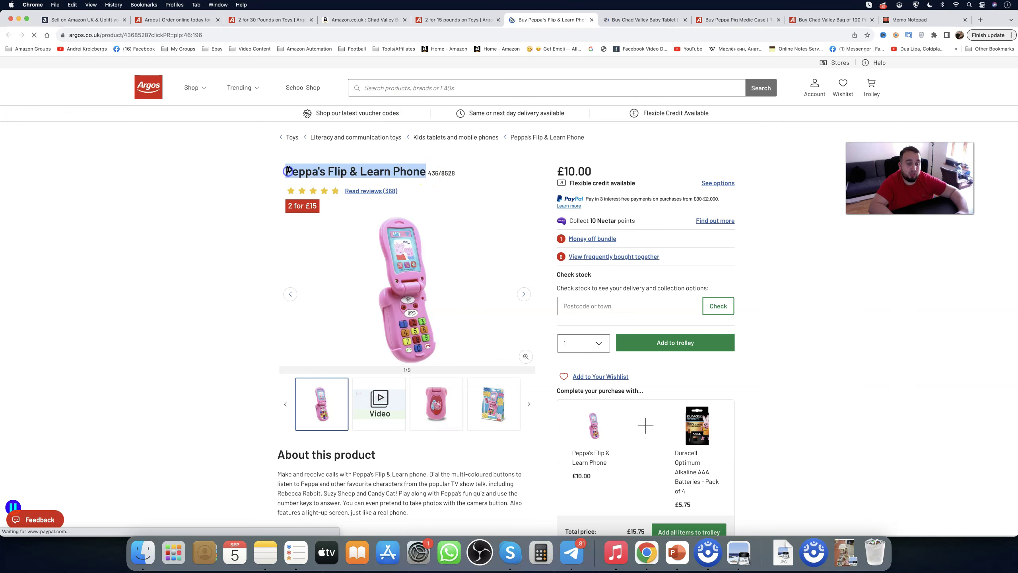
left_click(342, 21)
left_click(272, 68)
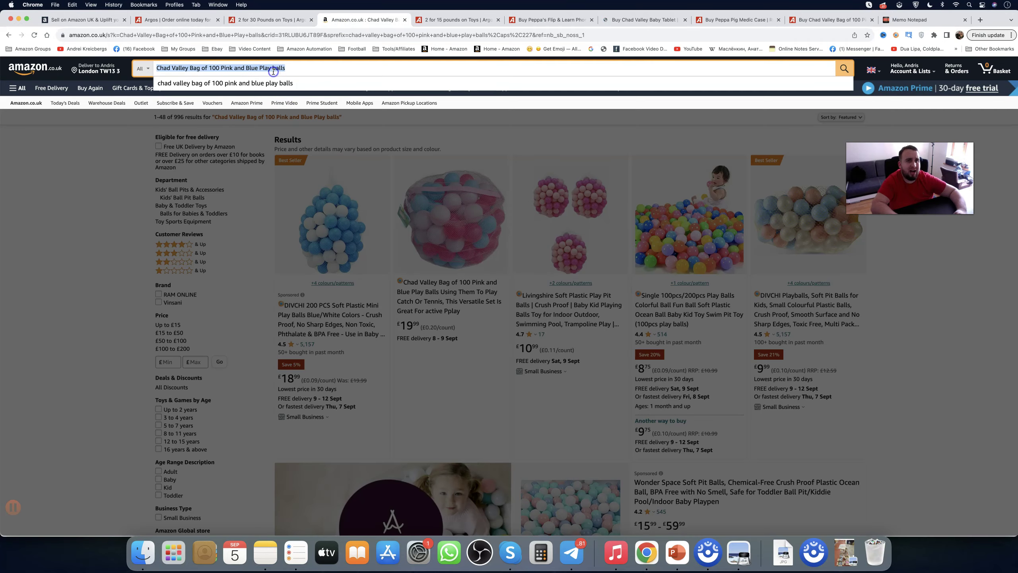
key("super+a")
key("super+v")
key("Return")
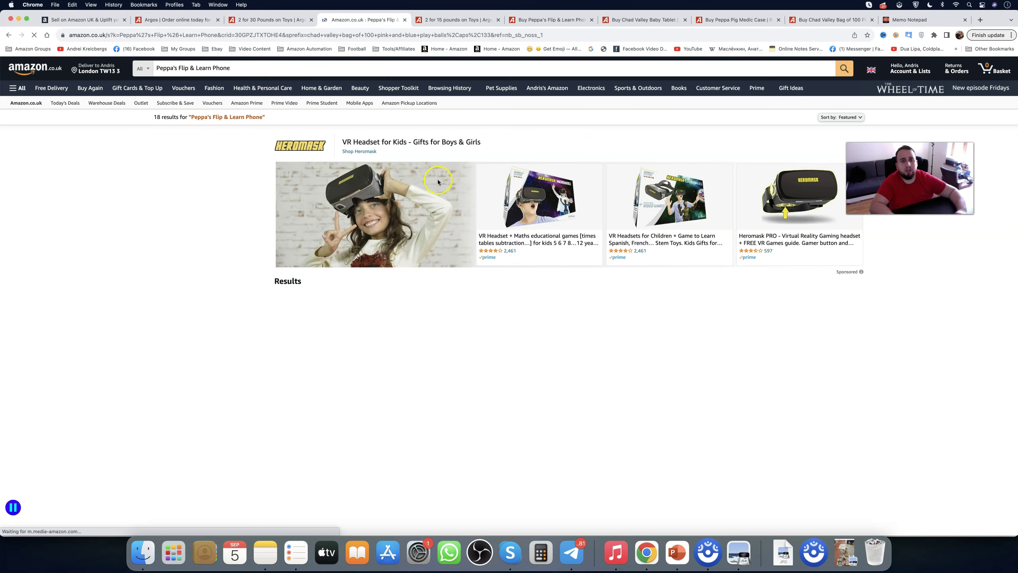
scroll(557, 265, "down", 2)
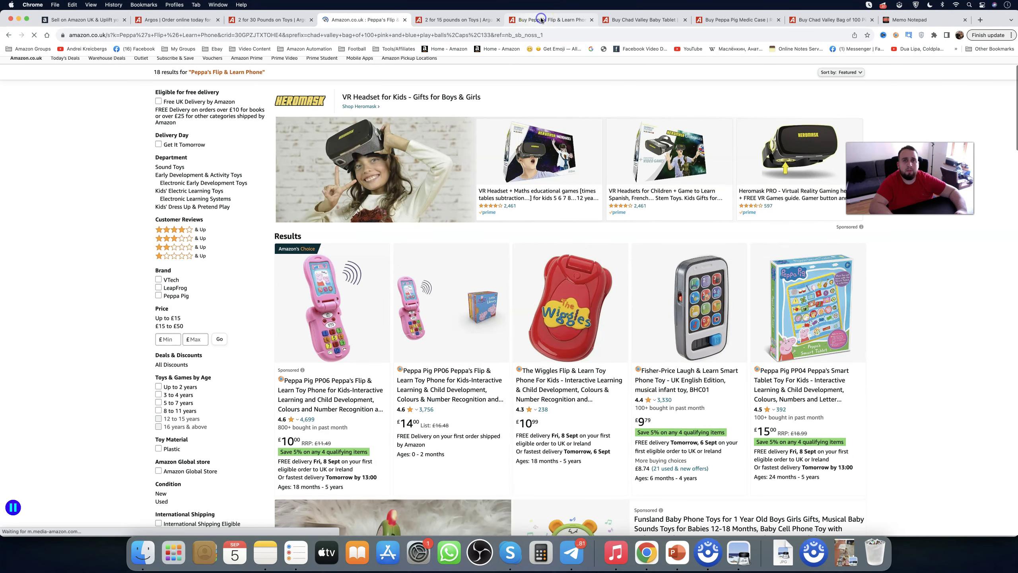
Step: Open the £14 Peppa Pig PP06 phone listing, then return to Argos's £10 phone page
left_click(541, 18)
left_click(386, 19)
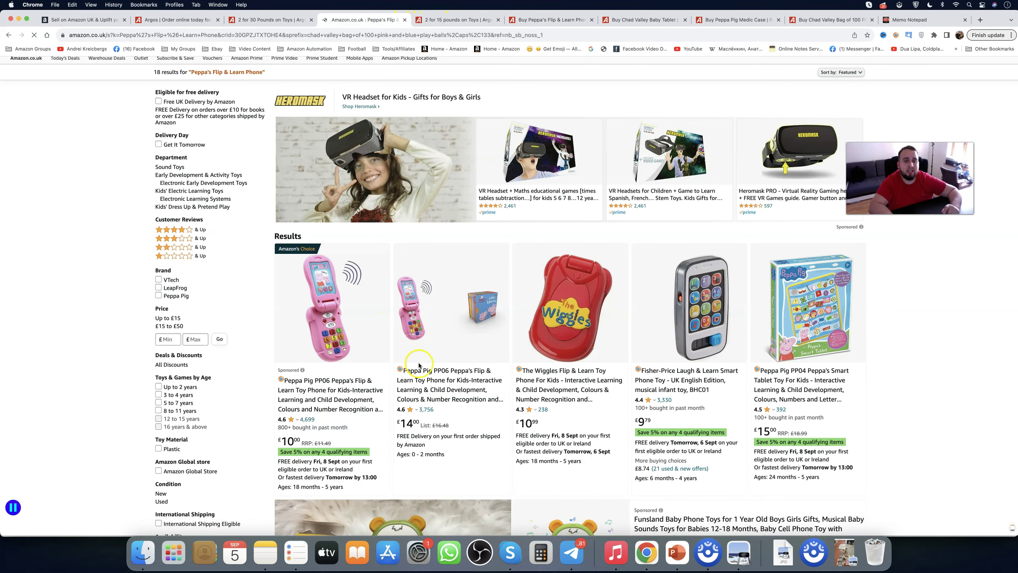
scroll(416, 364, "down", 1)
scroll(446, 303, "down", 1)
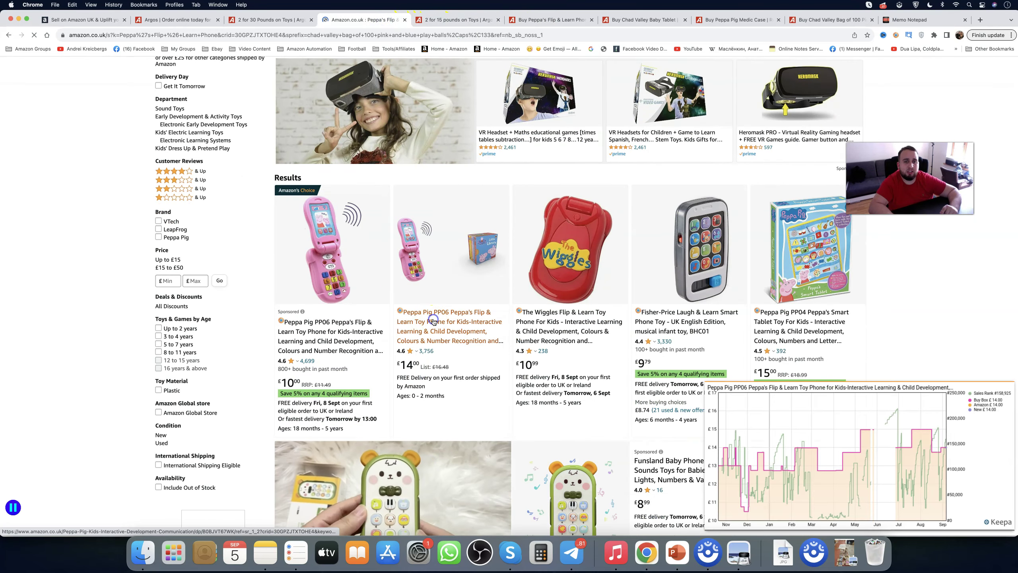
left_click(433, 313)
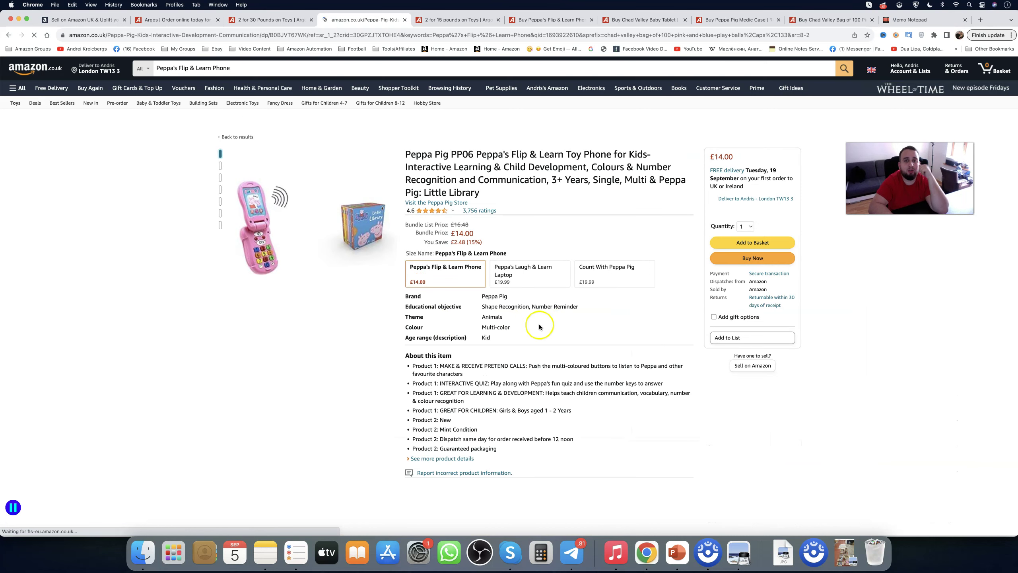
left_click(549, 19)
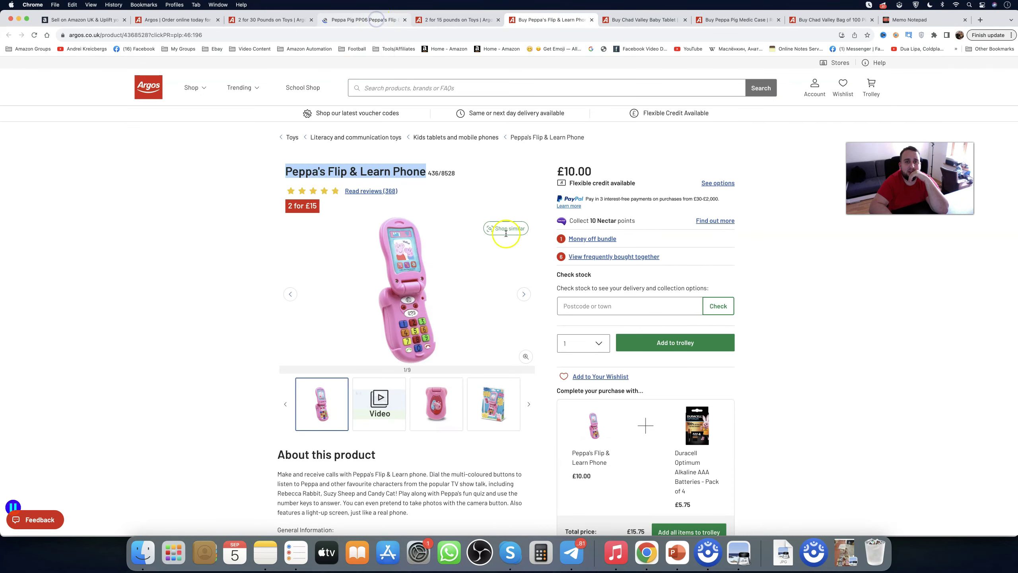
Step: Return to the Amazon Peppa Pig PP06 listing to cost it at £7.50 in SellerAmp
key("ctrl+shift+Tab")
key("ctrl+shift+Tab")
scroll(563, 257, "down", 2)
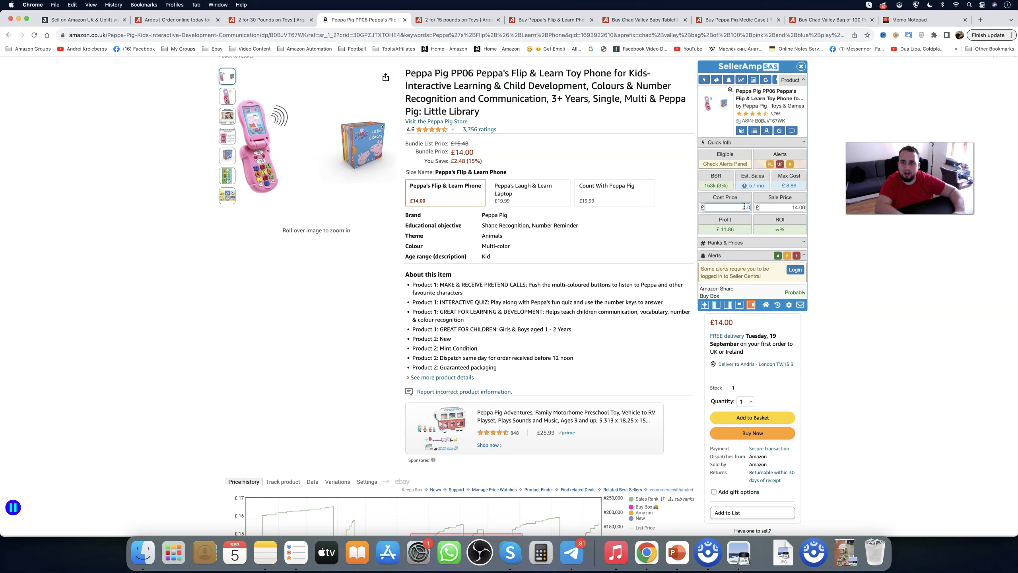
type("7.50")
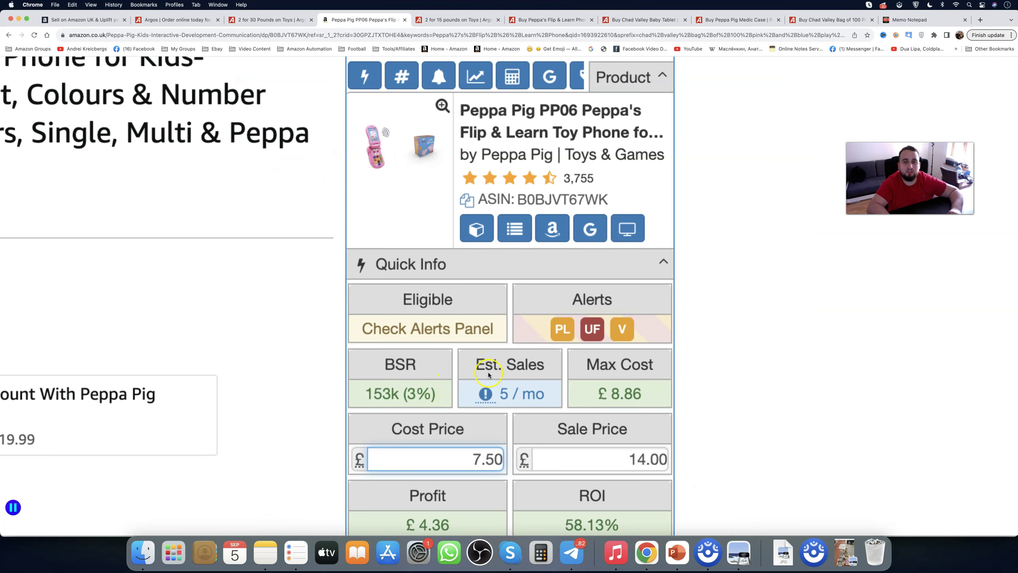
scroll(488, 375, "down", 1)
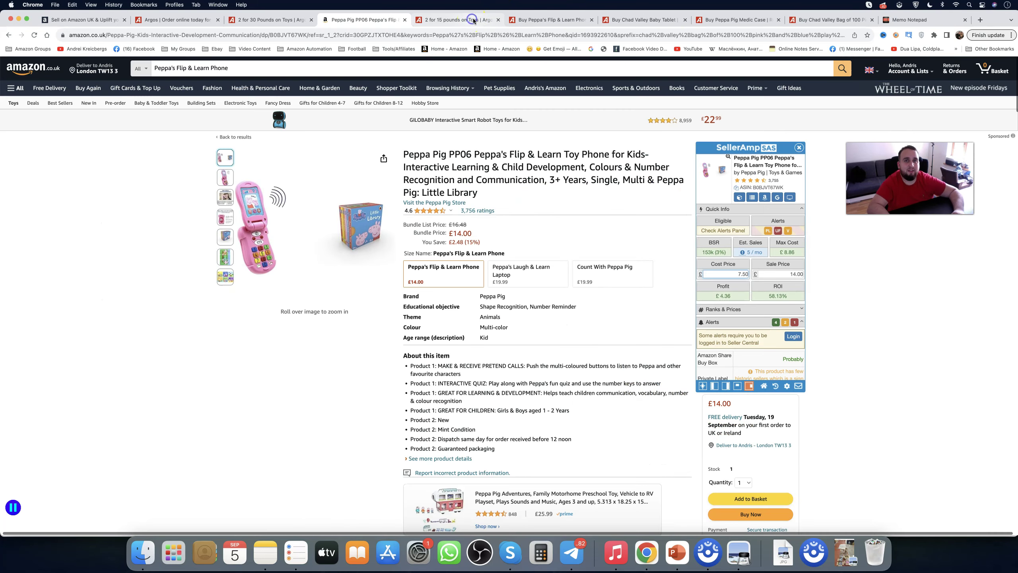
Step: Close the finished Argos Flip & Learn Phone page
left_click(469, 19)
left_click(581, 21)
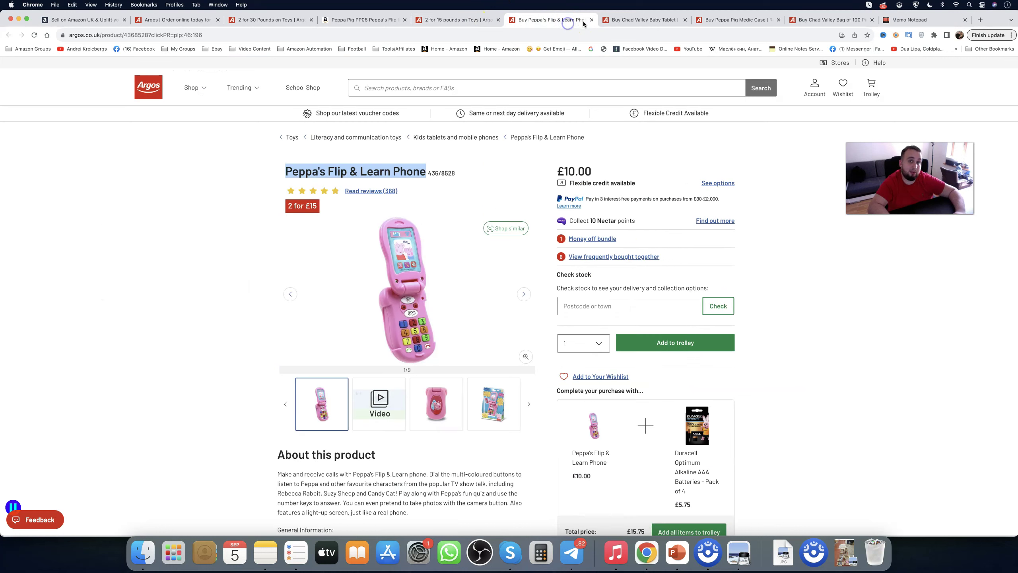
key("super+w")
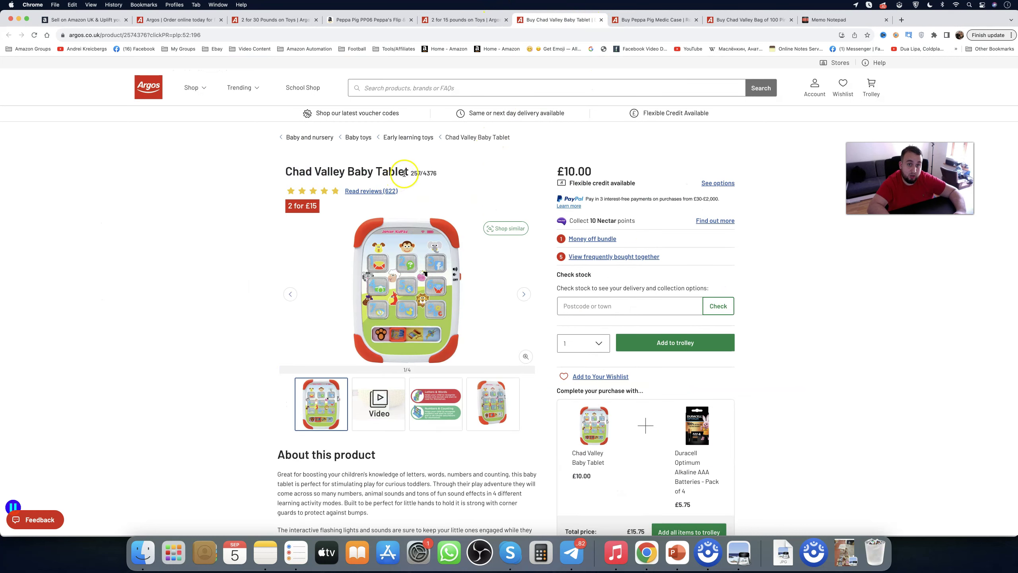
Step: Search Amazon UK for the Chad Valley Baby Tablet (£19.99 vs £10), then close its Argos page
triple_click(276, 171)
key("super+c")
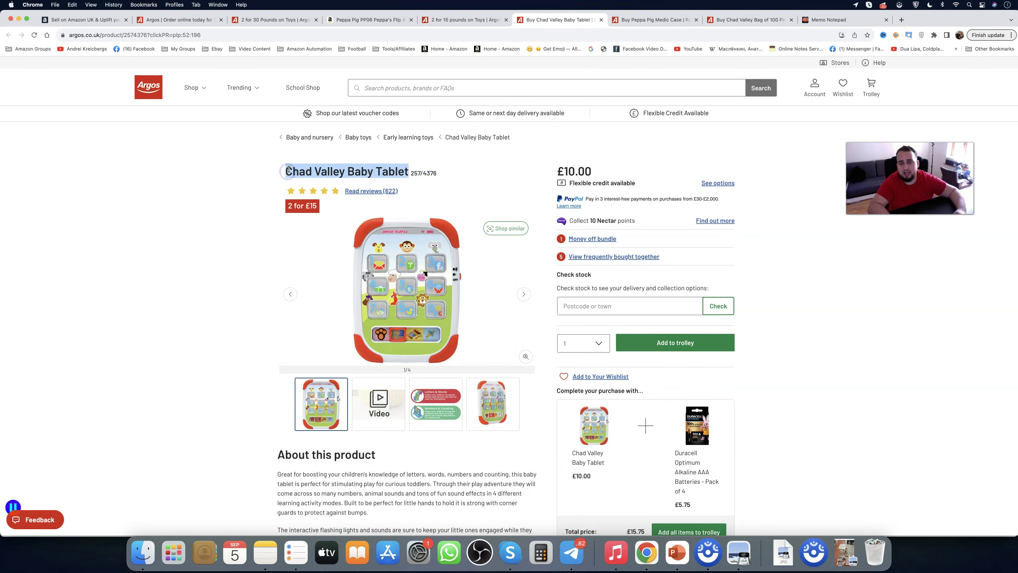
left_click(390, 19)
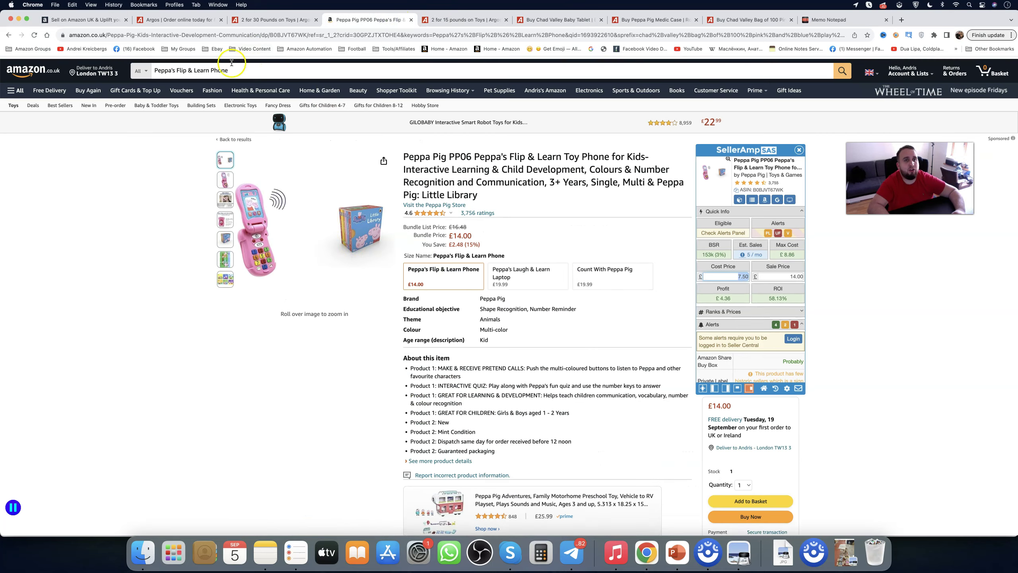
double_click(230, 67)
key("super+a")
key("super+v")
key("Return")
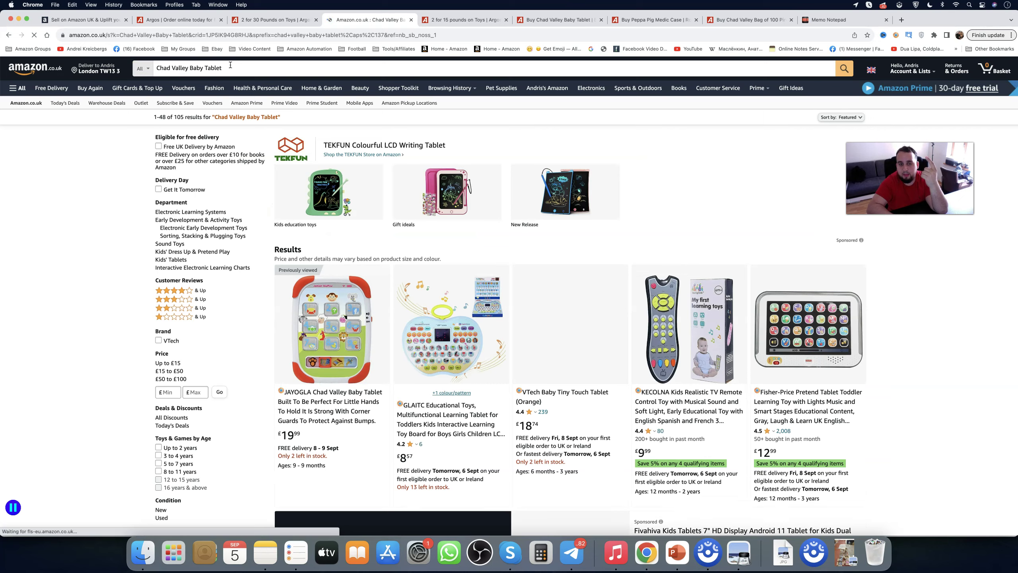
scroll(454, 190, "down", 2)
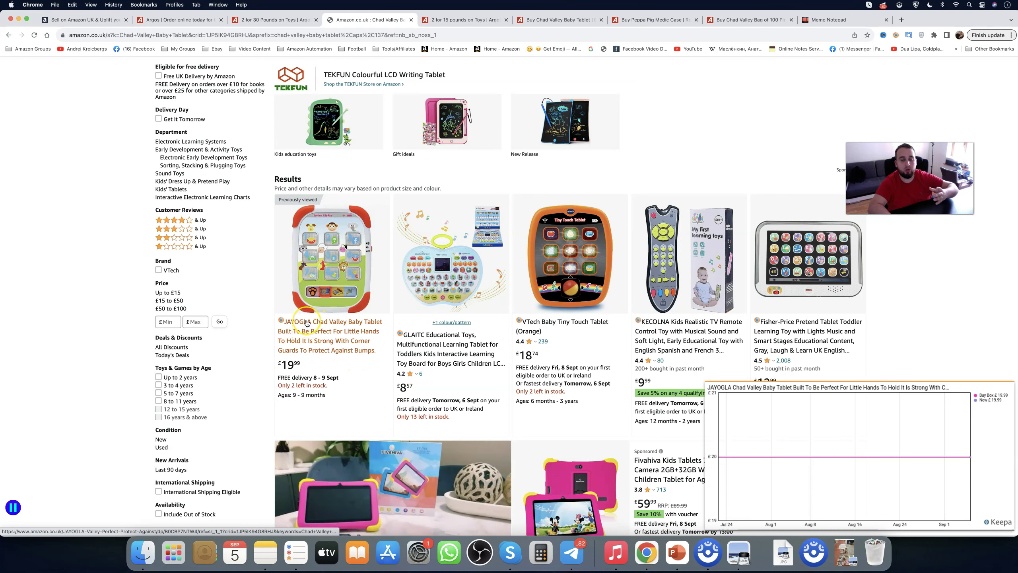
mouse_move(330, 406)
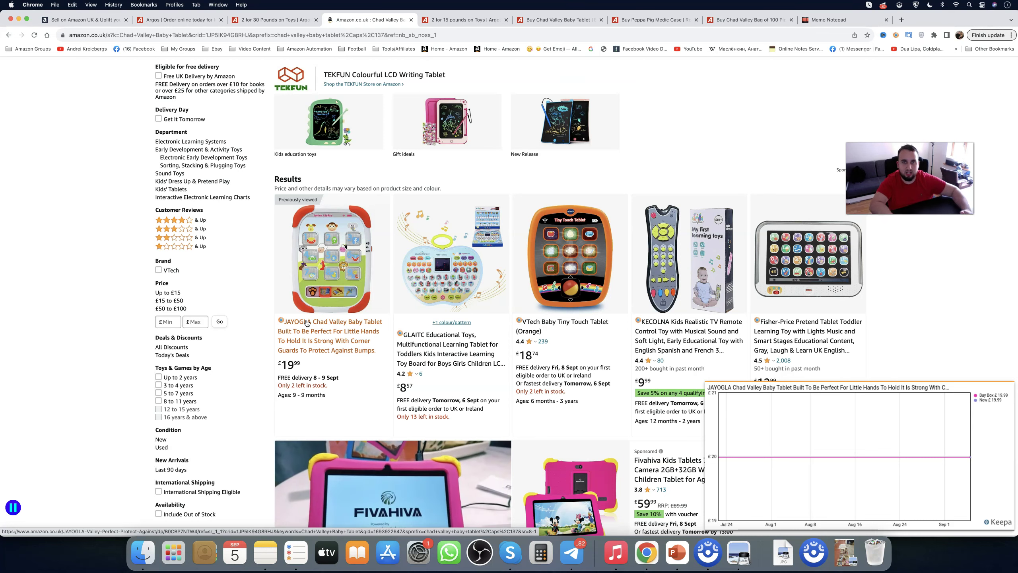
left_click(558, 20)
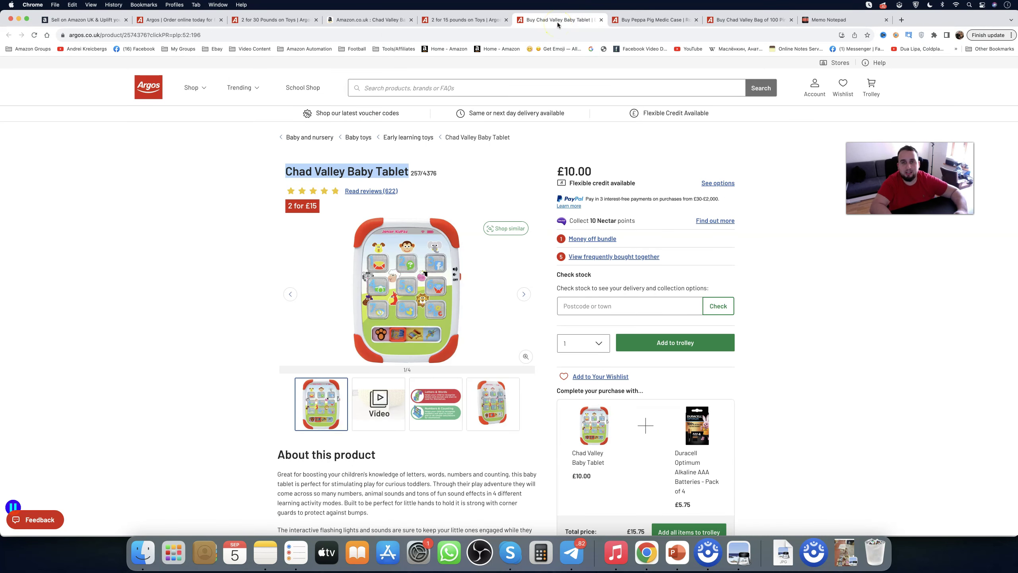
left_click(600, 21)
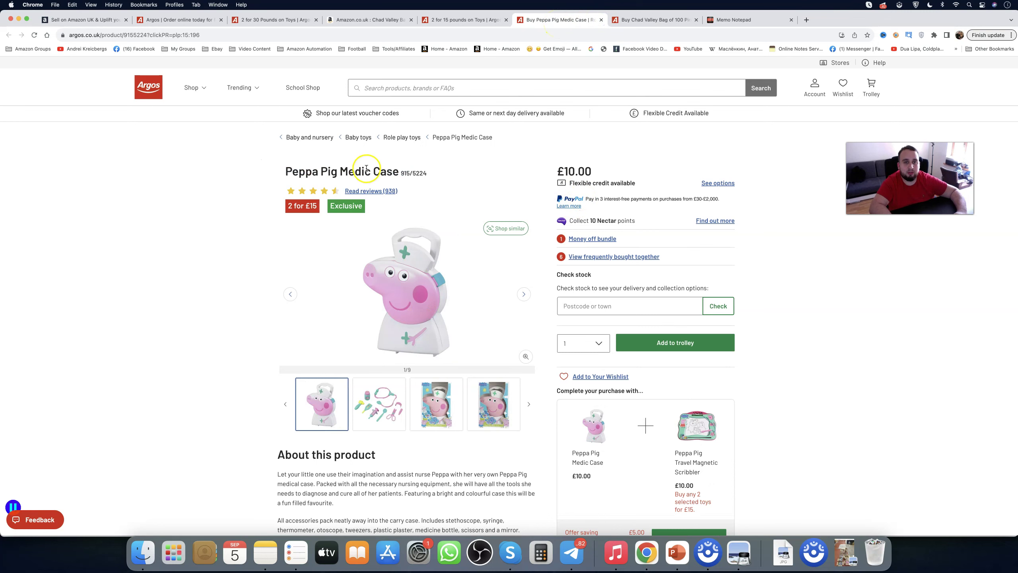
Step: Search Amazon UK for the Peppa Pig Medic Case using the Argos title
left_click_drag(402, 174, 286, 175)
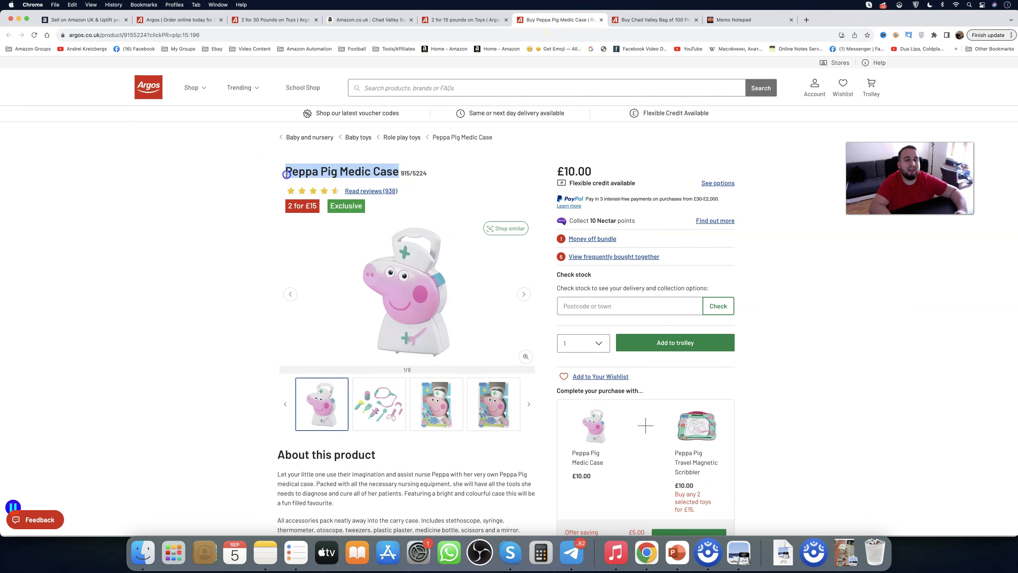
left_click(364, 20)
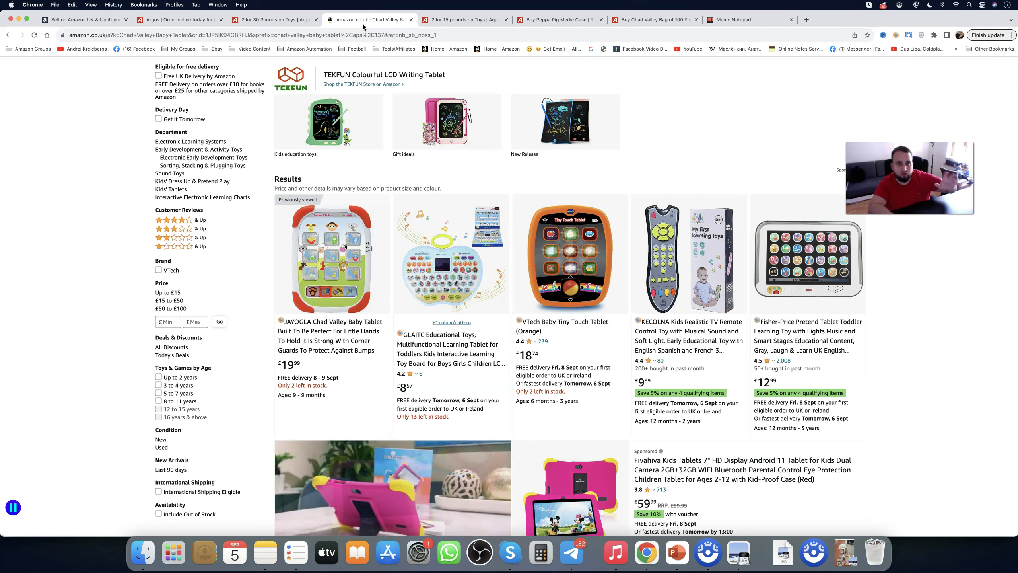
scroll(385, 170, "up", 2)
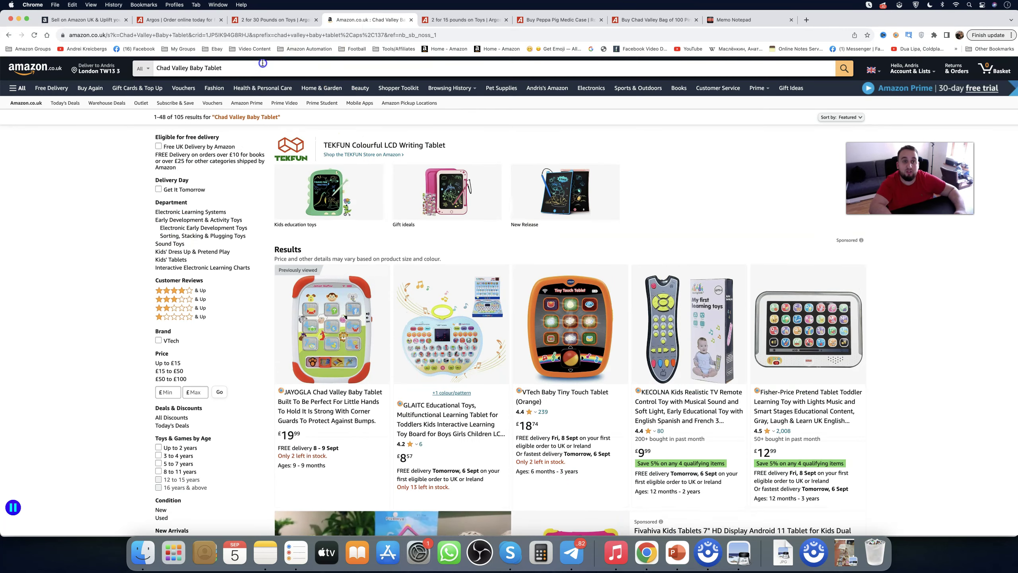
left_click(262, 67)
key("super+a")
type("Peppa Pig Medic Case")
key("Return")
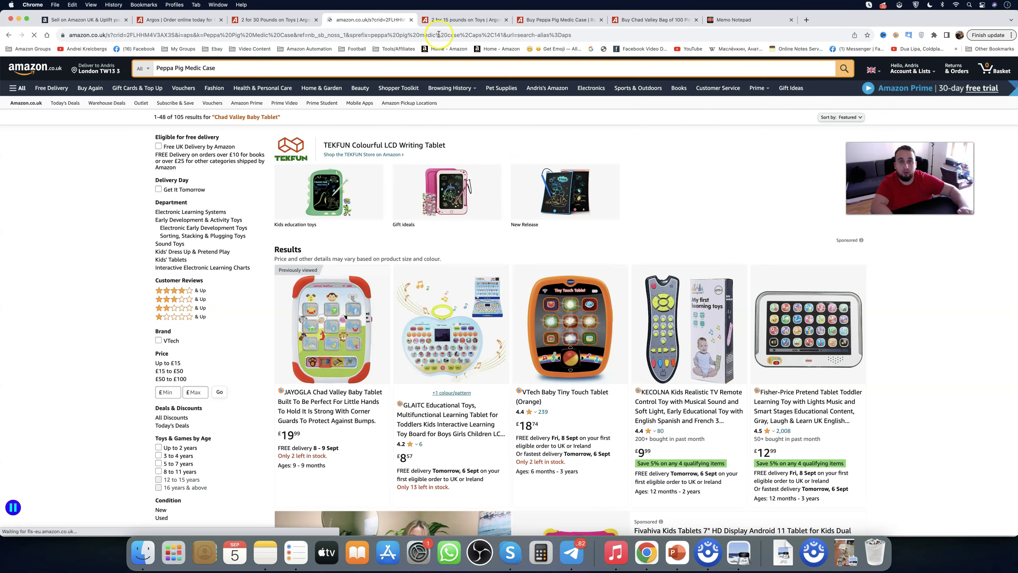
Step: Open the Jamara 410095 suitcase listing and move the medic case tab before the deals tab
left_click(449, 22)
left_click(559, 22)
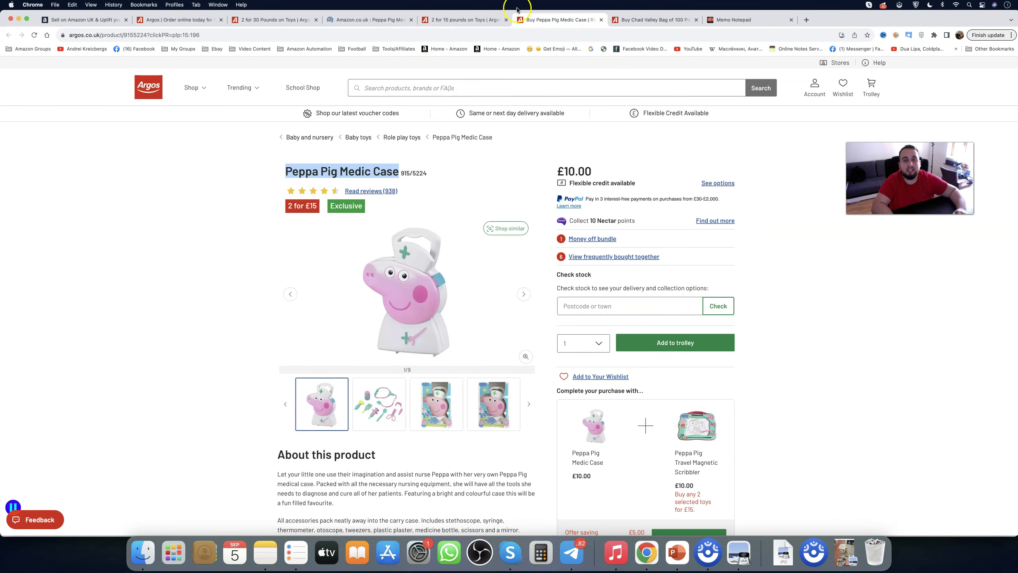
left_click(381, 20)
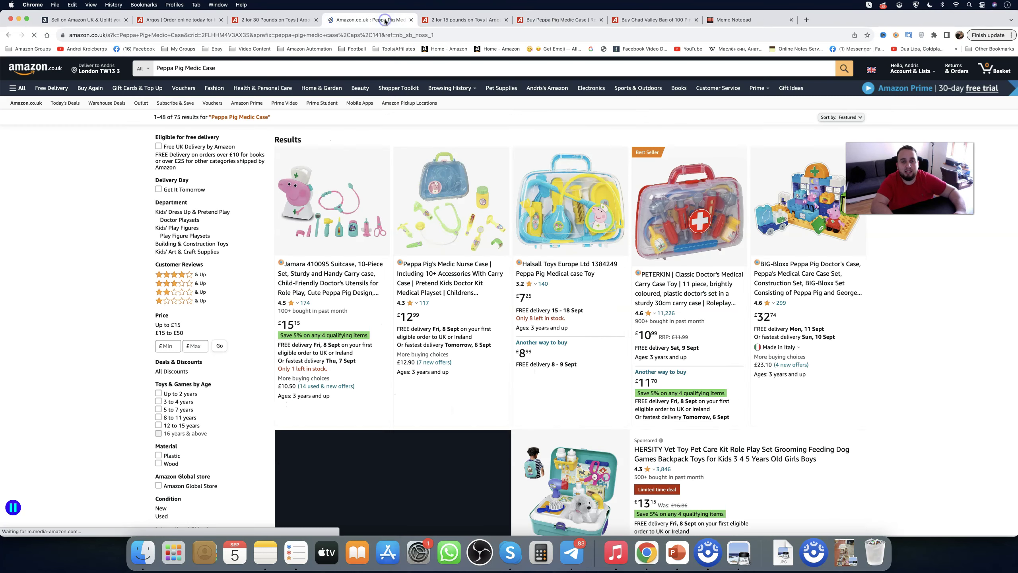
left_click(346, 296)
left_click(541, 21)
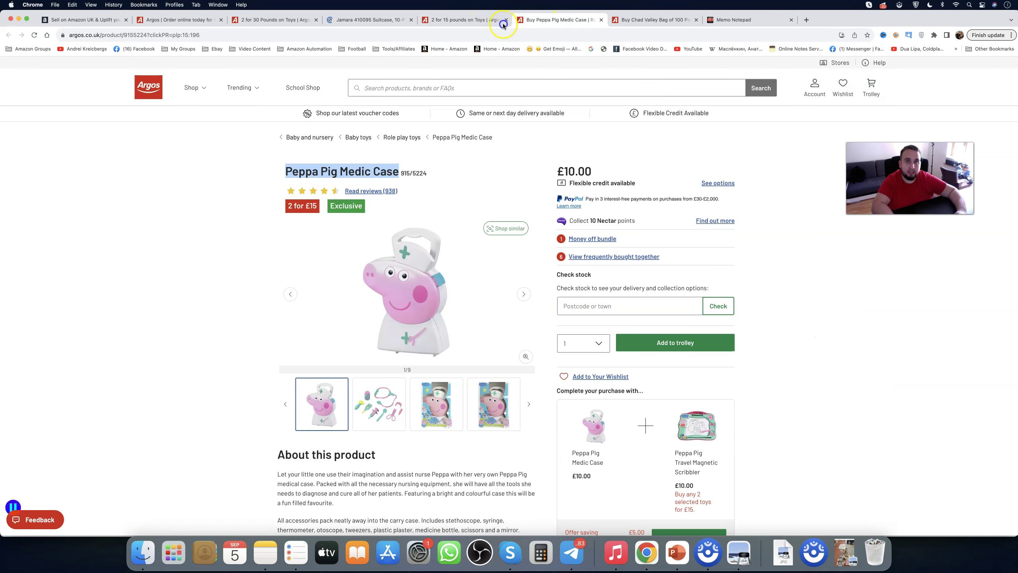
left_click_drag(496, 24, 470, 22)
left_click(398, 20)
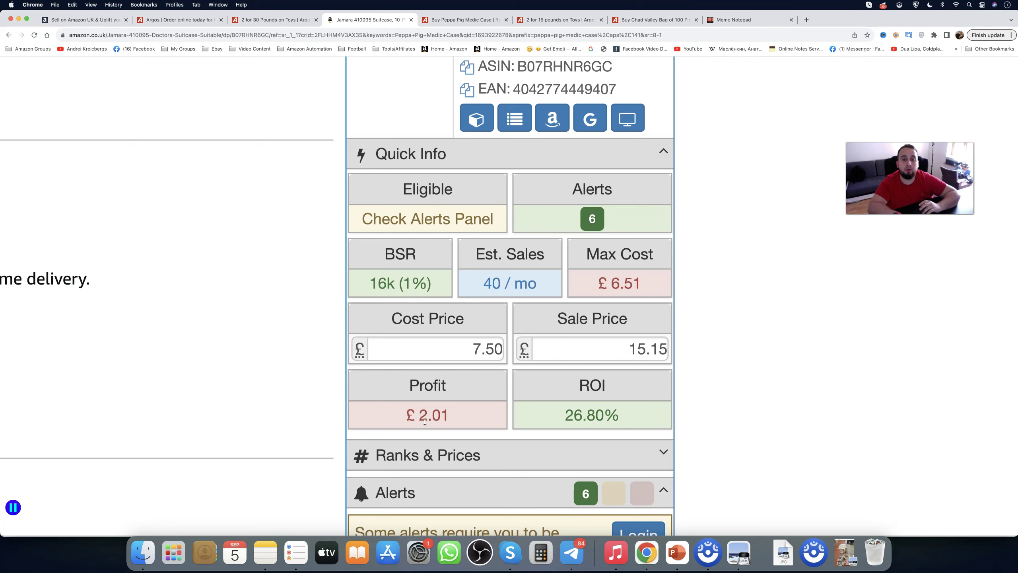
scroll(424, 422, "down", 1)
scroll(425, 423, "down", 5)
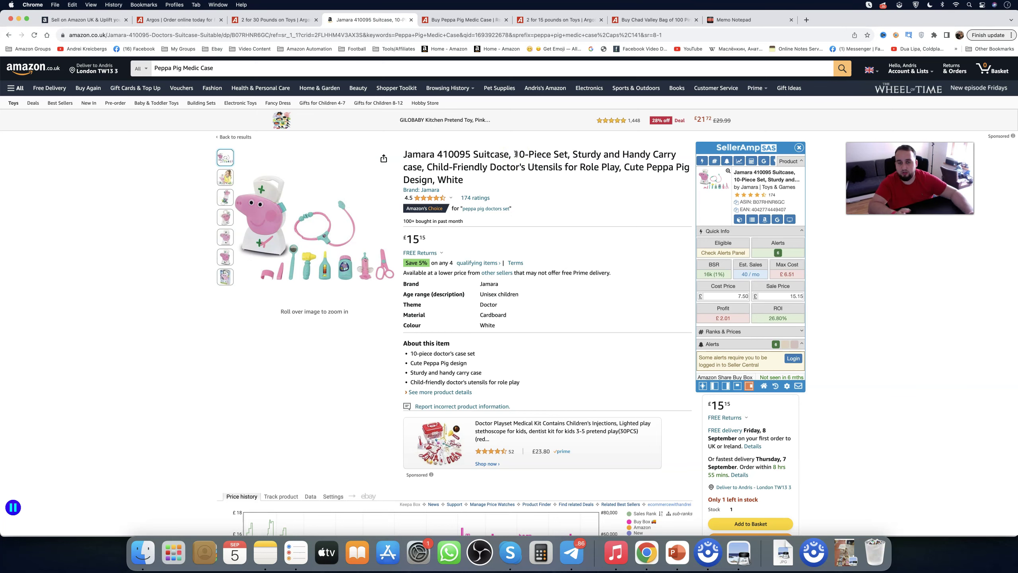
Step: Open the shopDisney and Amazon Hulk Power Icon links from Memo Notepad, dismissing the delivery popup
left_click(718, 20)
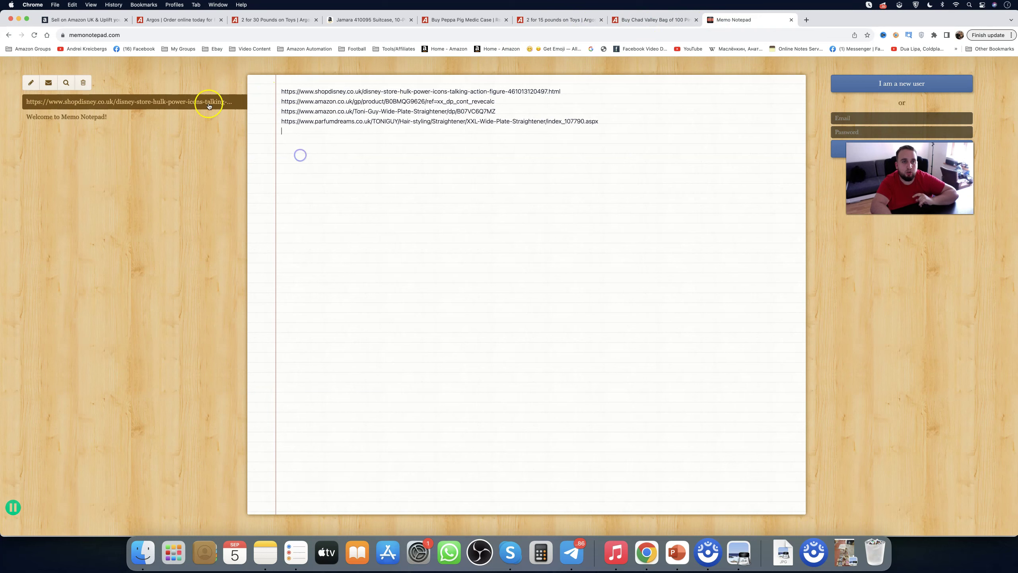
left_click(288, 93)
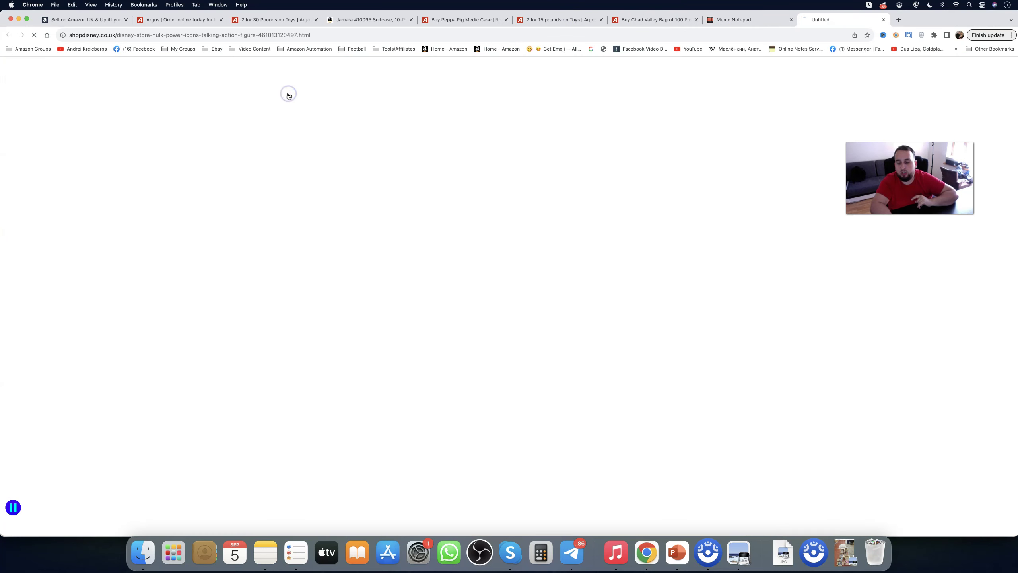
left_click(756, 19)
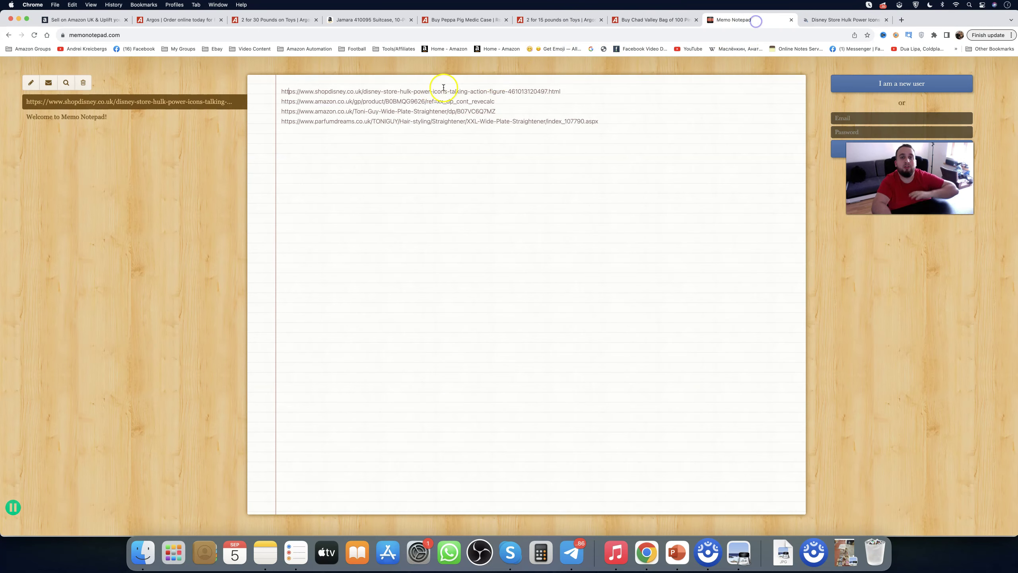
left_click(412, 101)
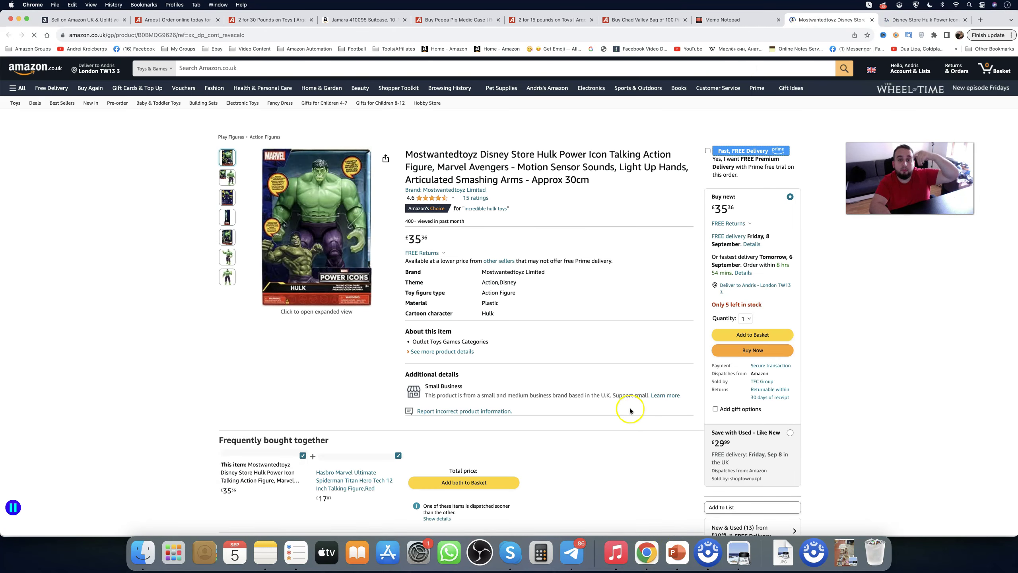
left_click(892, 21)
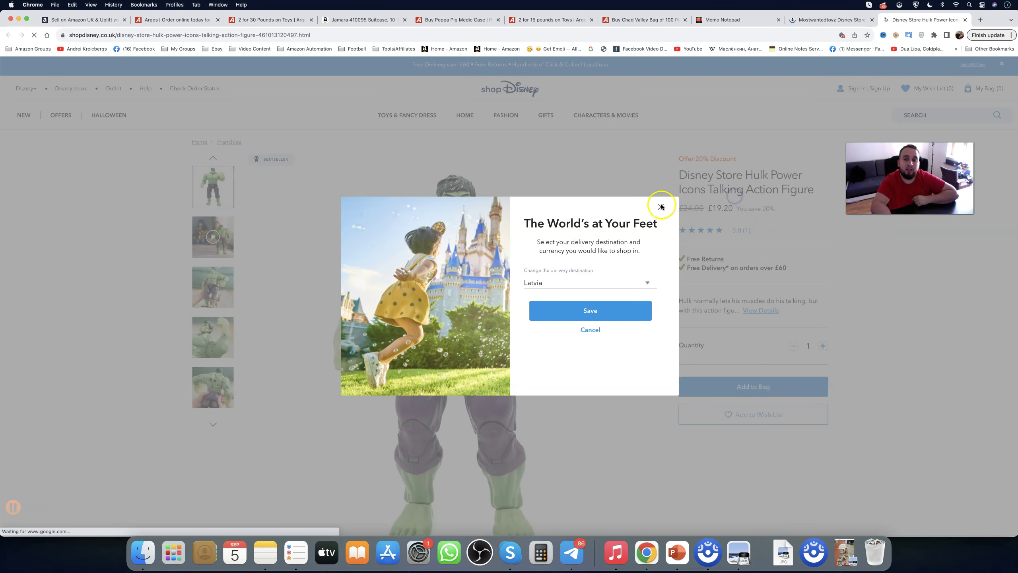
left_click(723, 159)
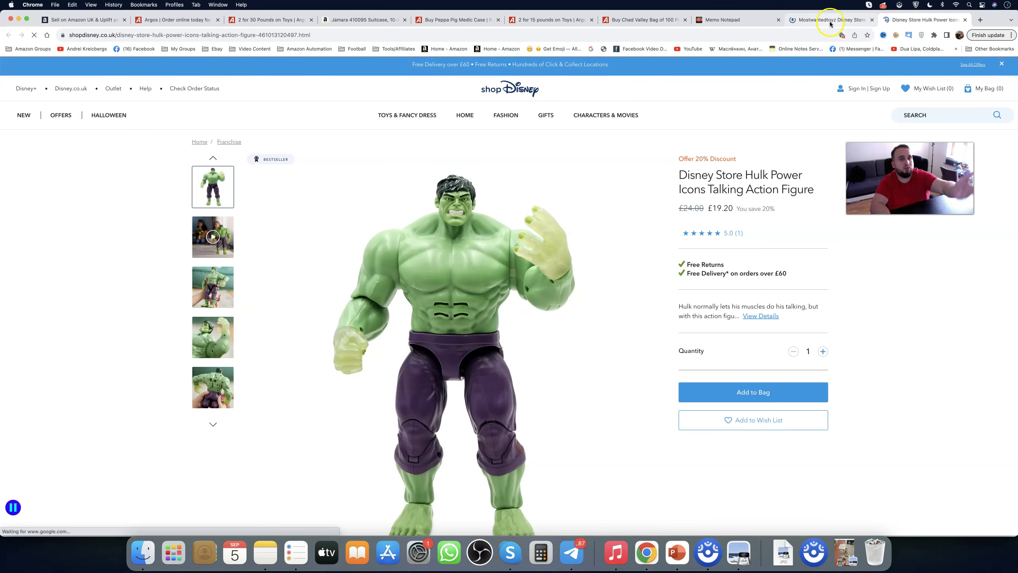
left_click(830, 21)
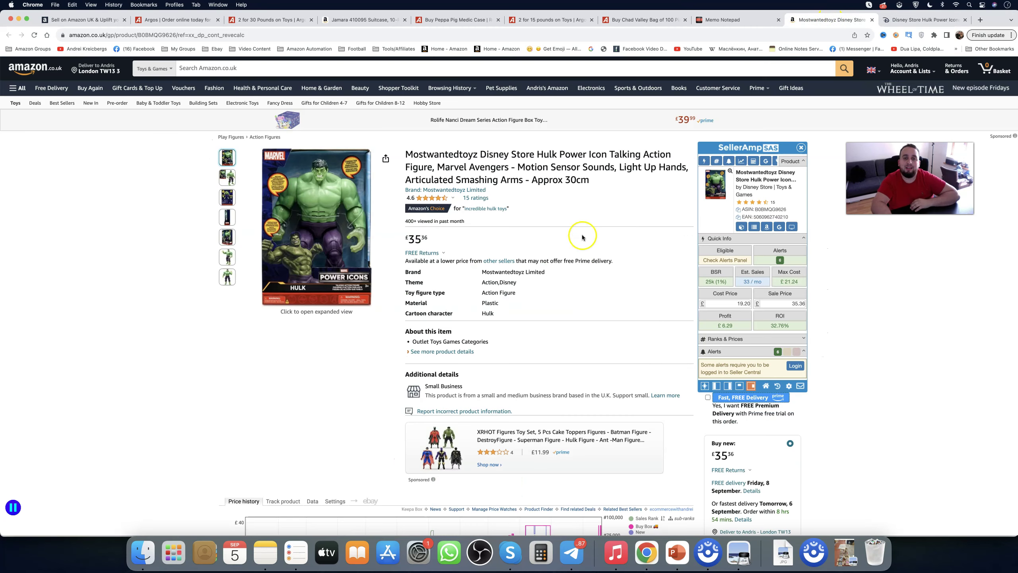
scroll(650, 341, "down", 1)
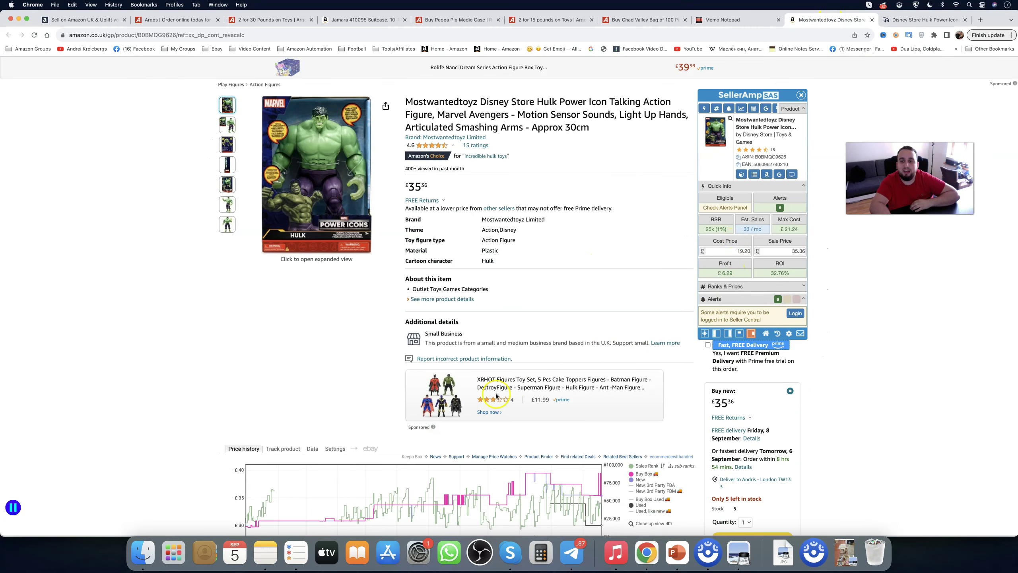
scroll(484, 408, "down", 3)
scroll(483, 409, "down", 1)
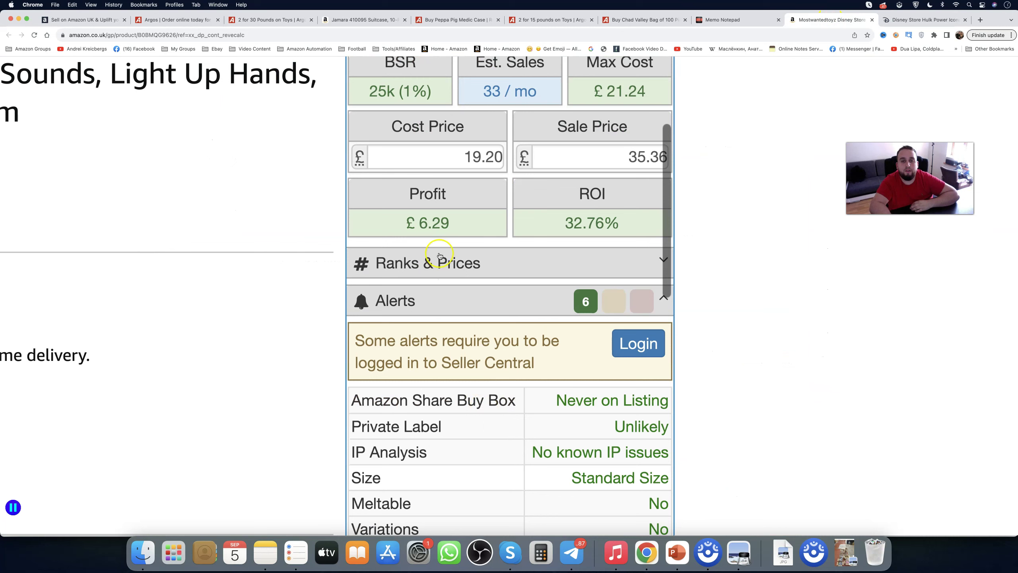
scroll(580, 247, "up", 2)
scroll(581, 299, "up", 1)
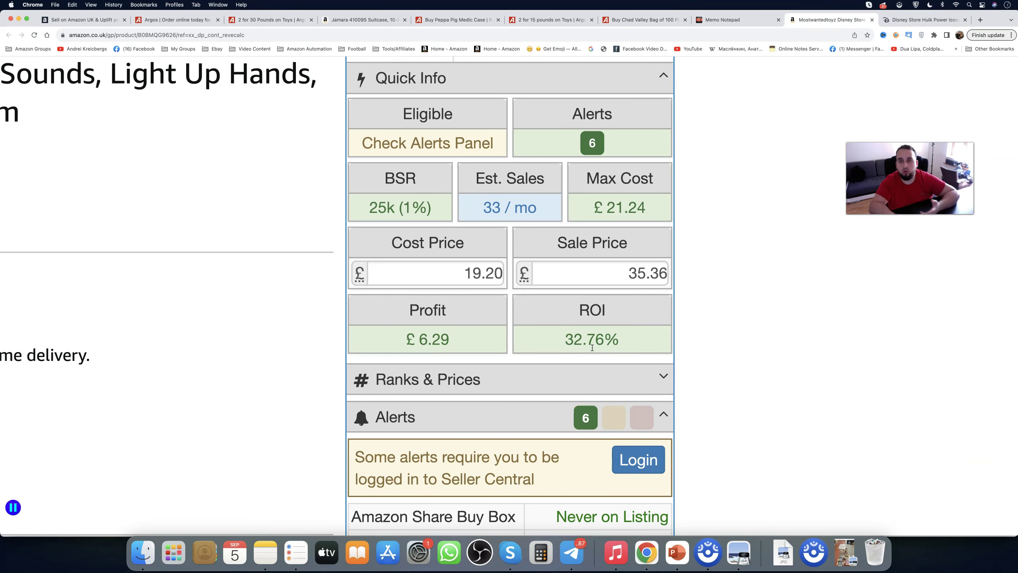
Step: Open the Amazon Toni & Guy straightener and parfumdreams straightener links from the notes
left_click(724, 19)
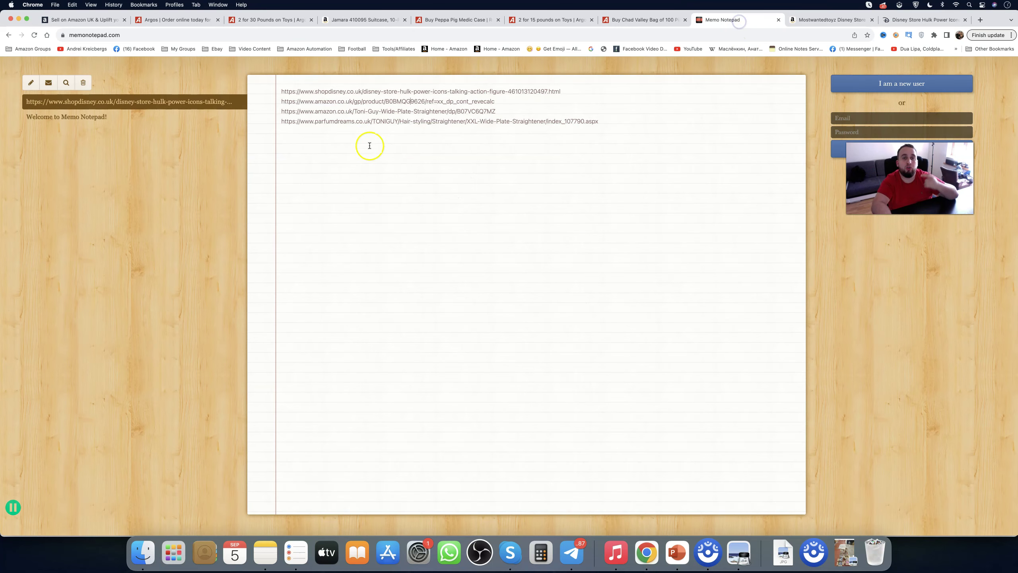
left_click(353, 111)
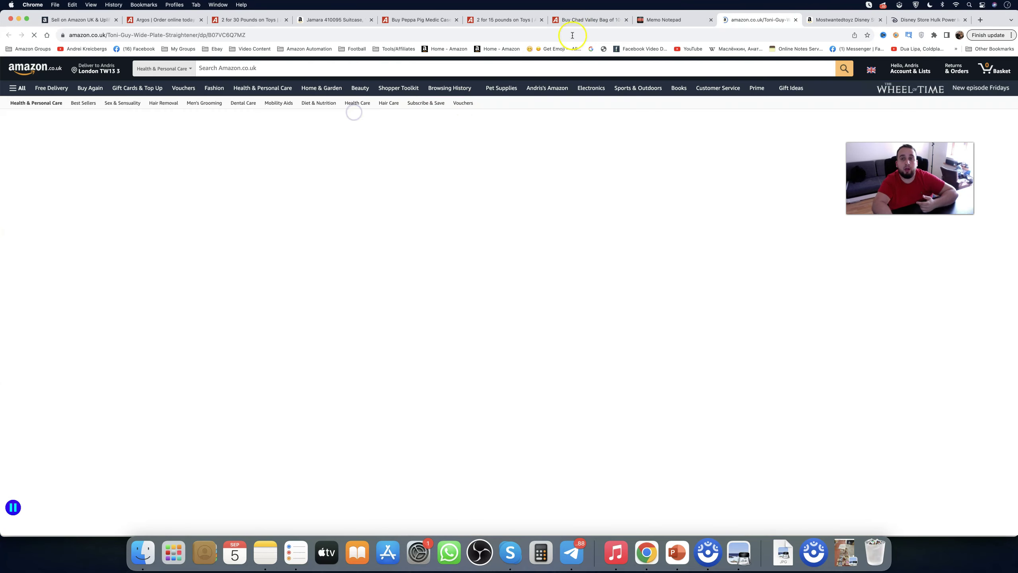
left_click(660, 20)
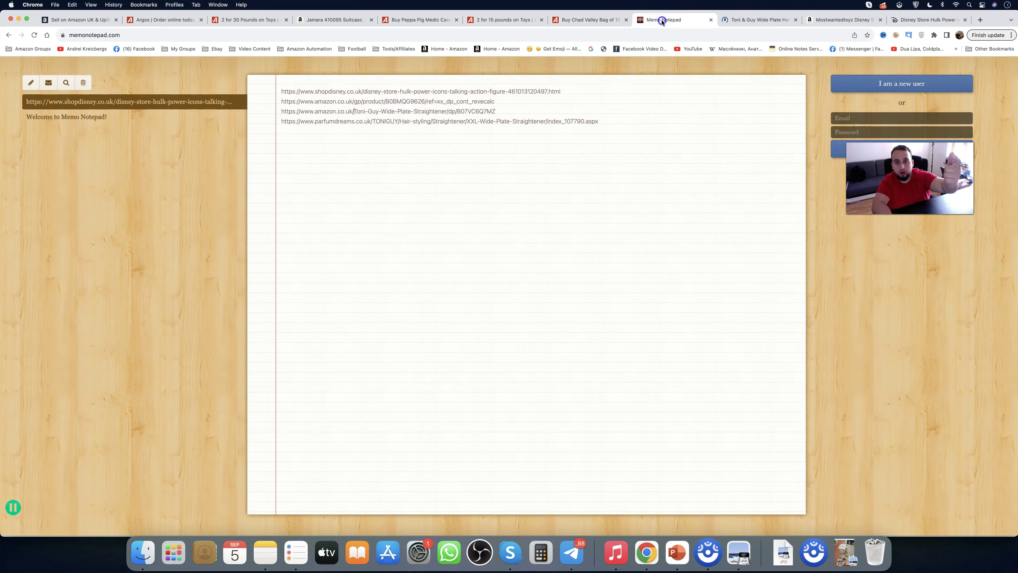
left_click(347, 122)
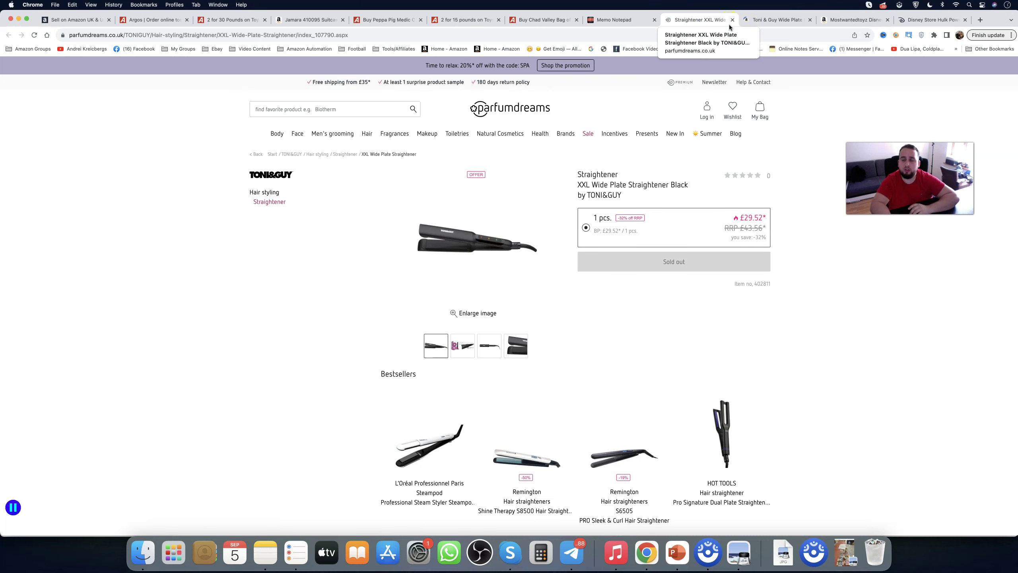
mouse_move(707, 110)
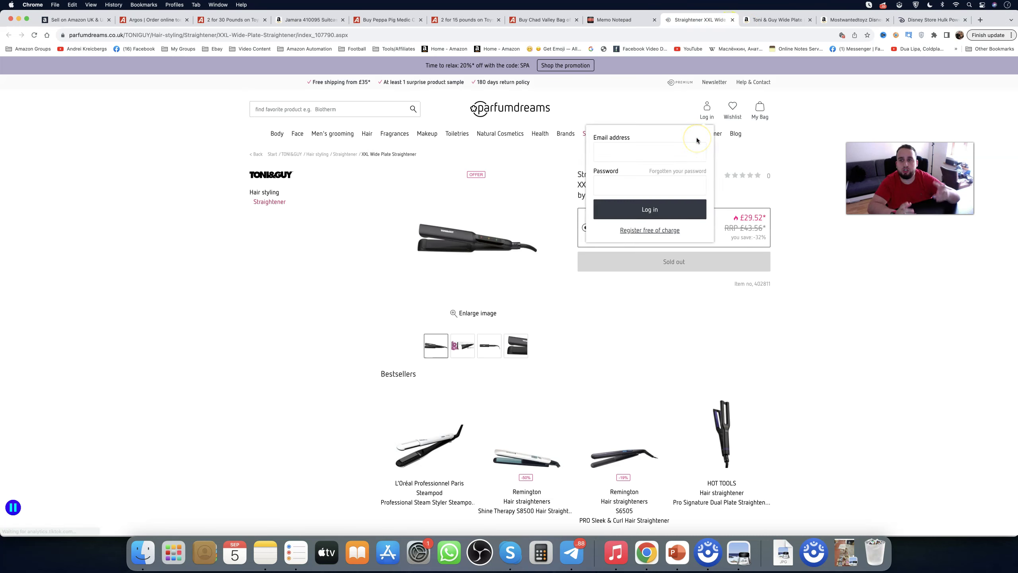
Step: Review the parfumdreams ratings, then check SellerAmp on Amazon: £10.11 profit, 33.70% ROI
left_click(761, 175)
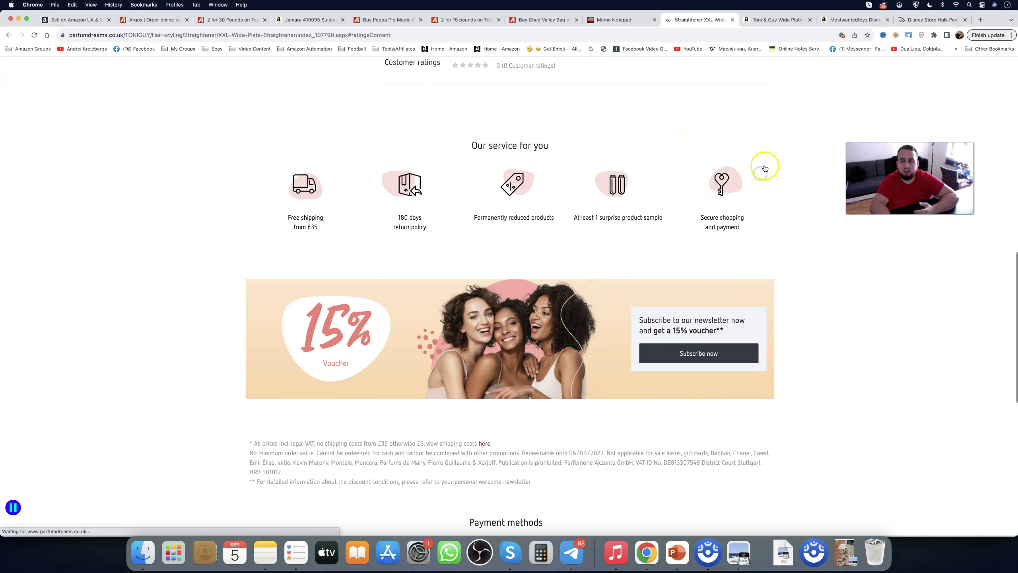
left_click(9, 35)
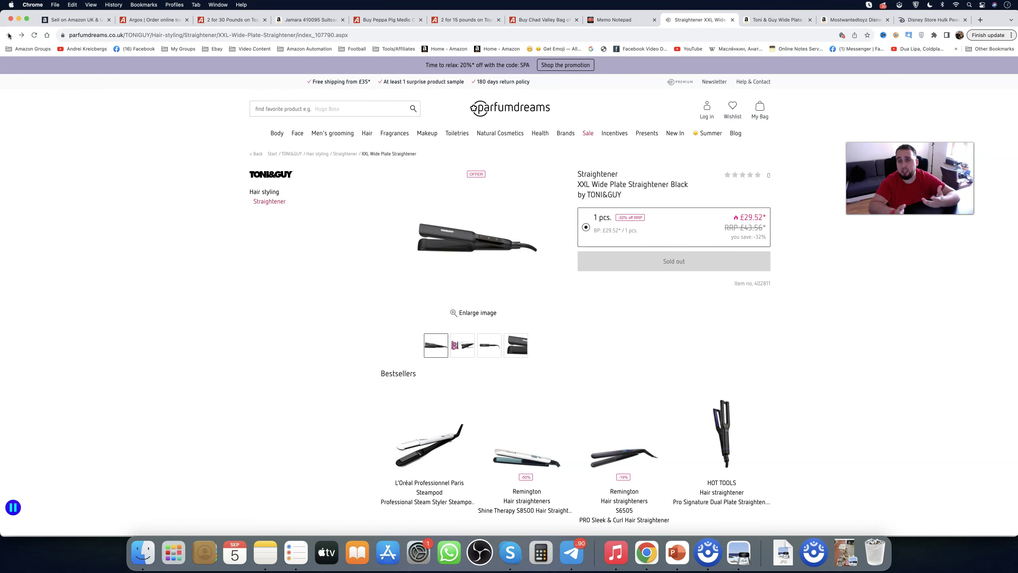
left_click(762, 16)
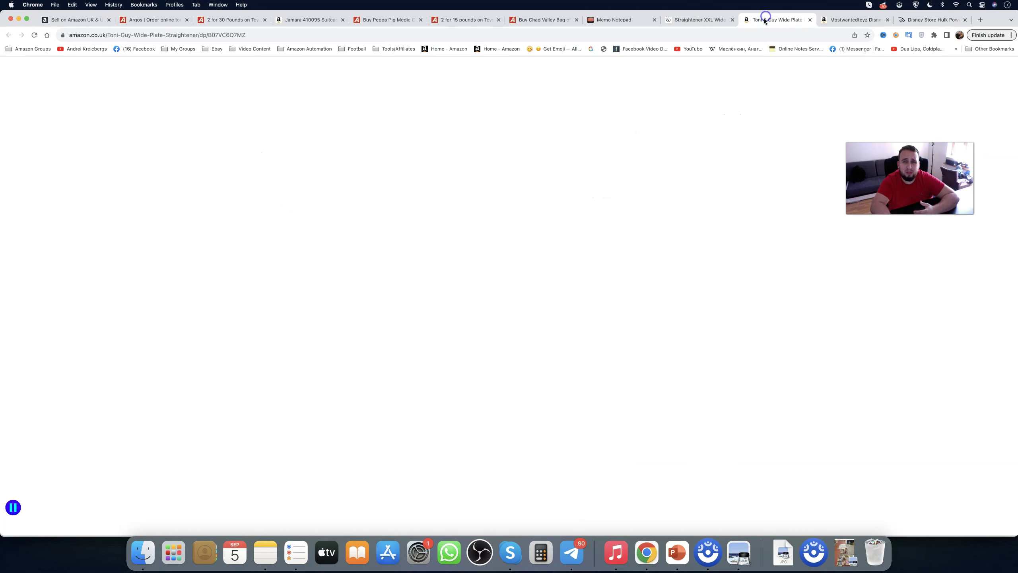
scroll(716, 239, "down", 2)
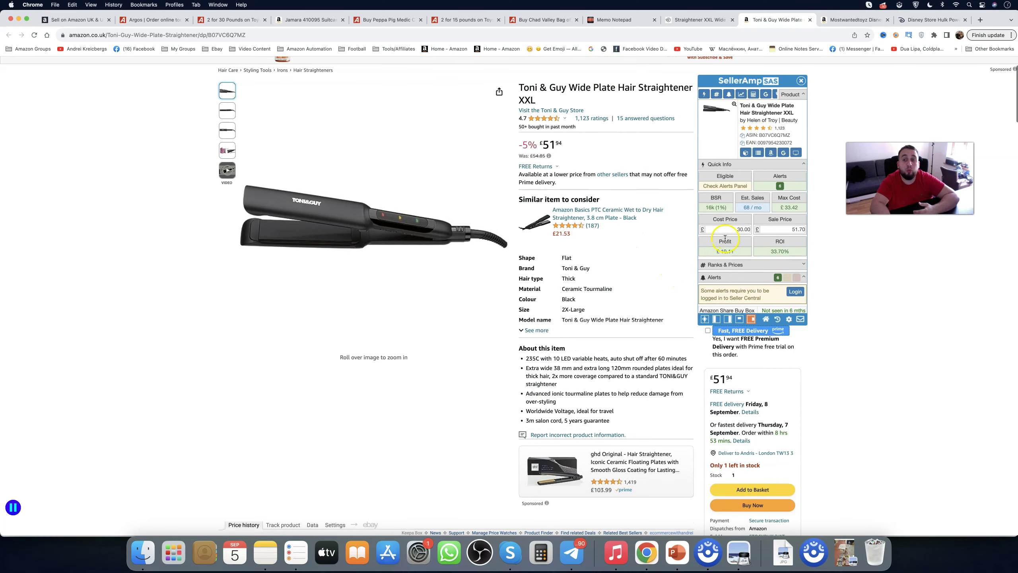
scroll(716, 239, "up", 5)
scroll(526, 335, "down", 5)
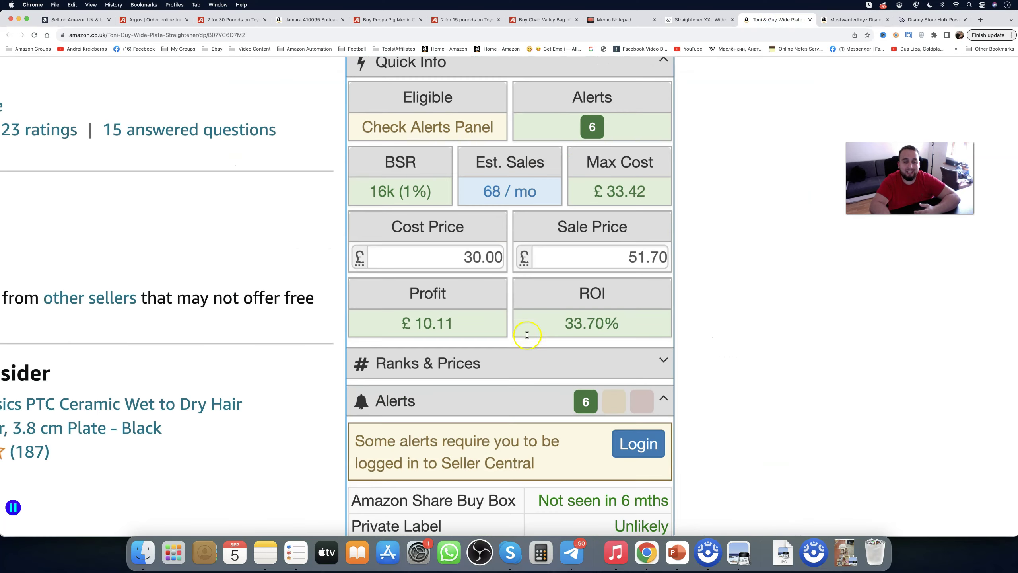
scroll(481, 320, "up", 1)
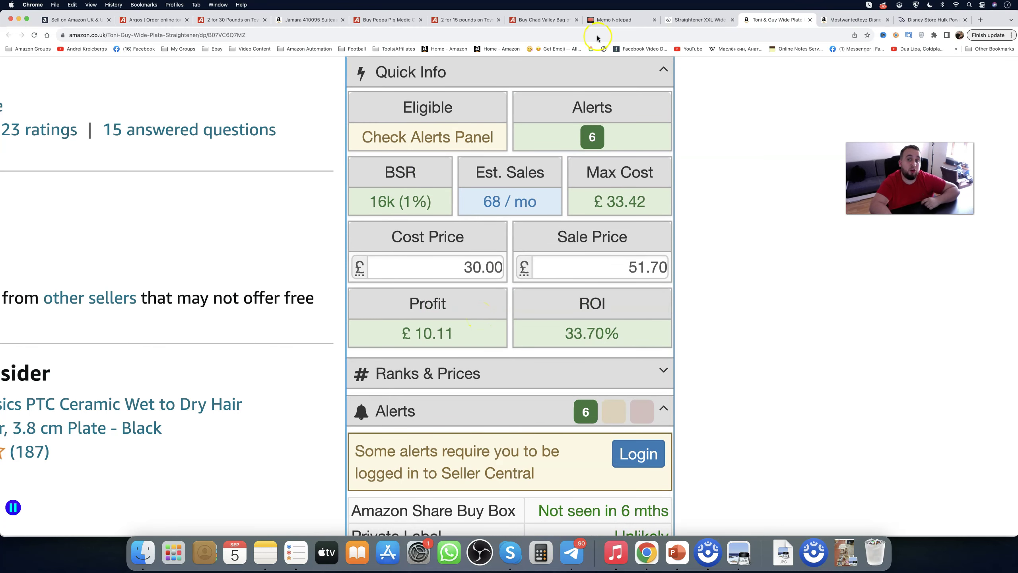
left_click(679, 21)
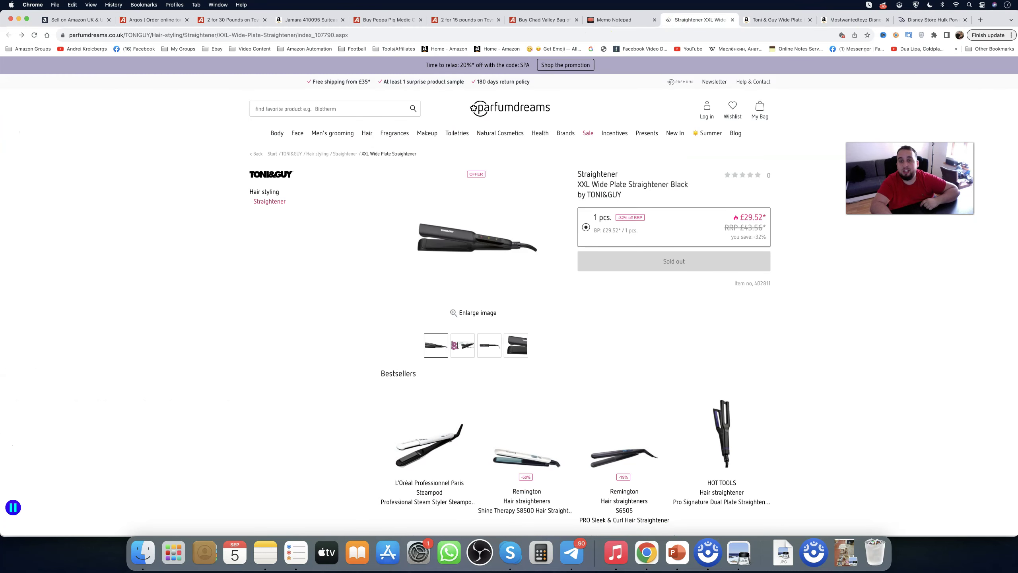
left_click(757, 19)
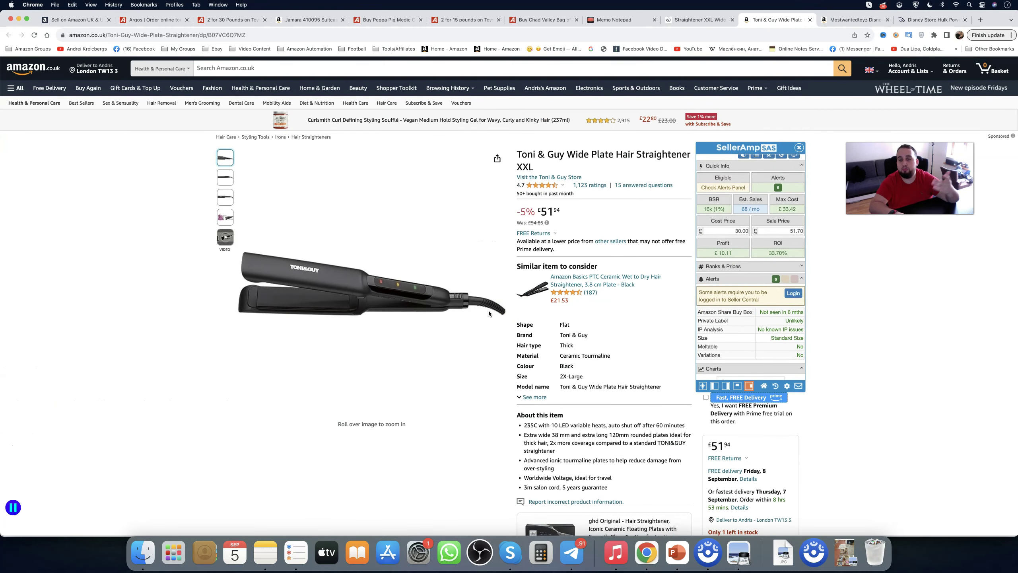
Step: Show the '4 Basic Steps' presentation from the Dock, then restore the warehouse stock photo
left_click(675, 560)
left_click(675, 560)
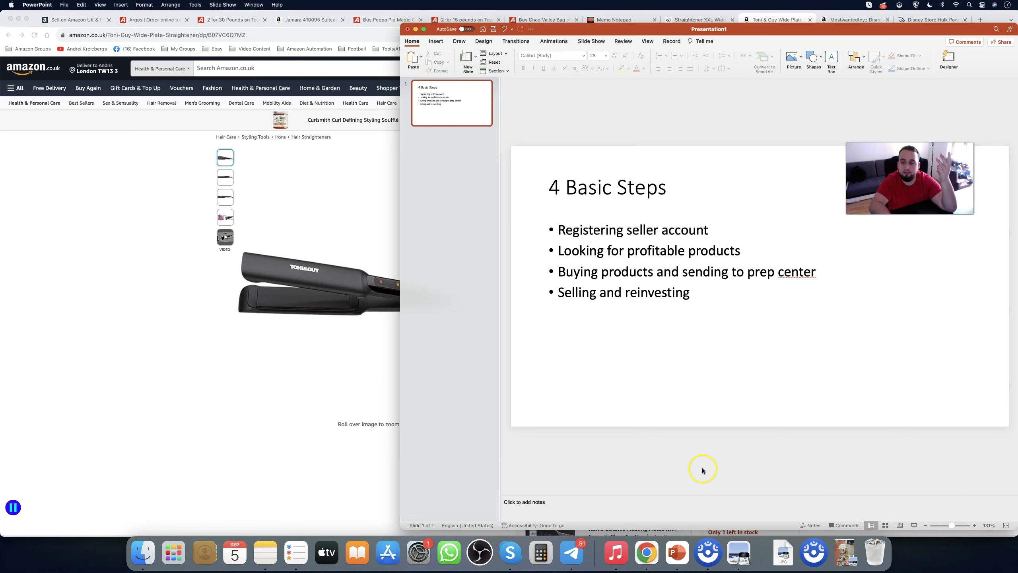
left_click(835, 541)
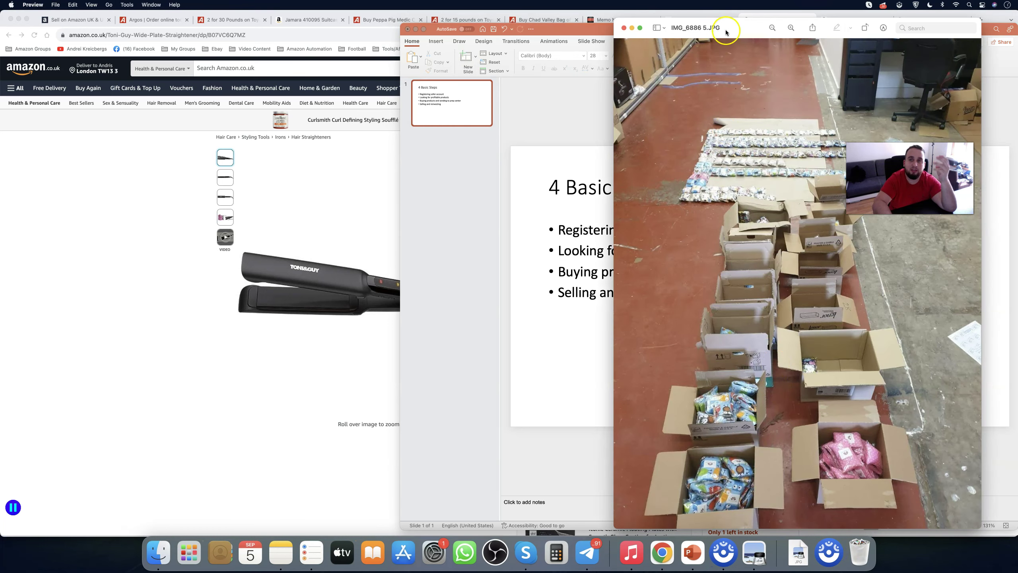
Step: Move the warehouse boxed-stock photo window to the left, beside the '4 Basic Steps' slide
left_click_drag(735, 27, 149, 19)
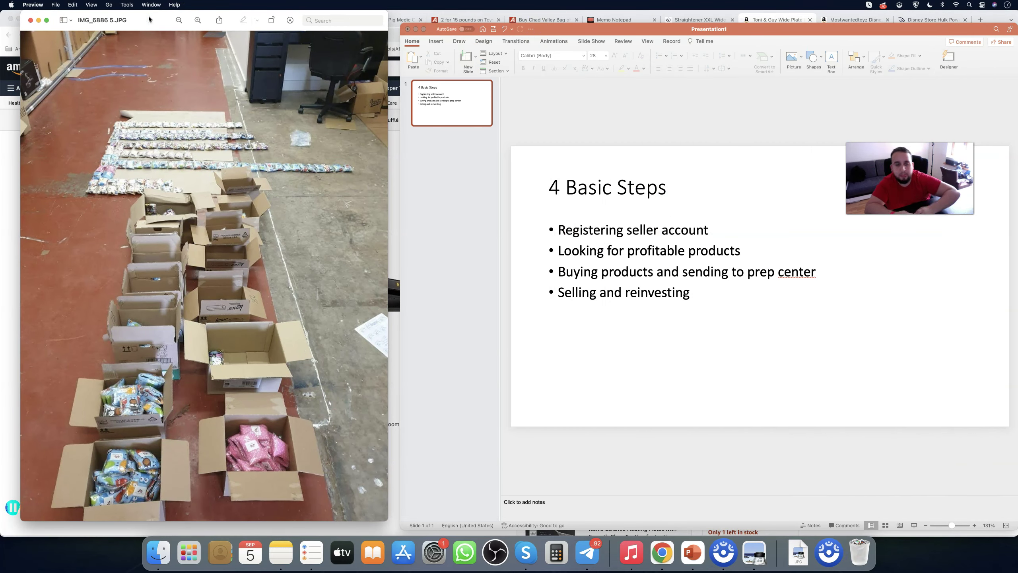